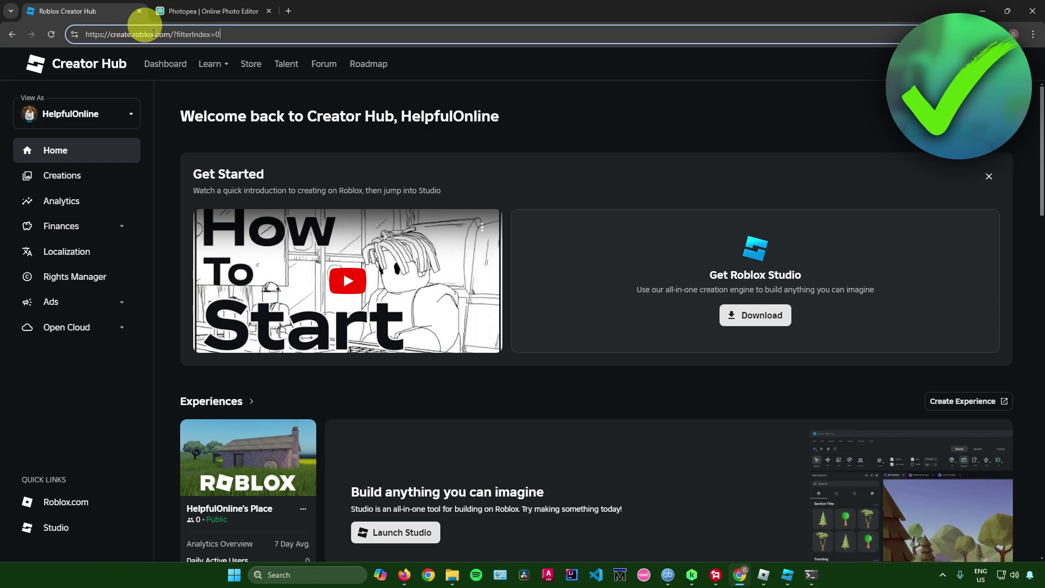
Show the Classic Shirts list under Creations > Avatar Items > Classics in Creator Hub
click(481, 83)
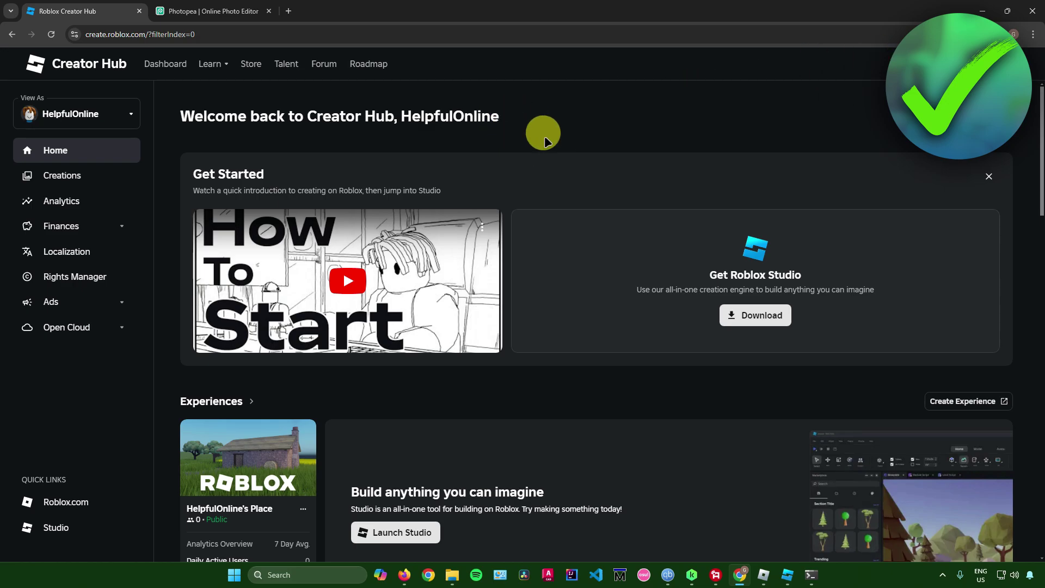
click(85, 175)
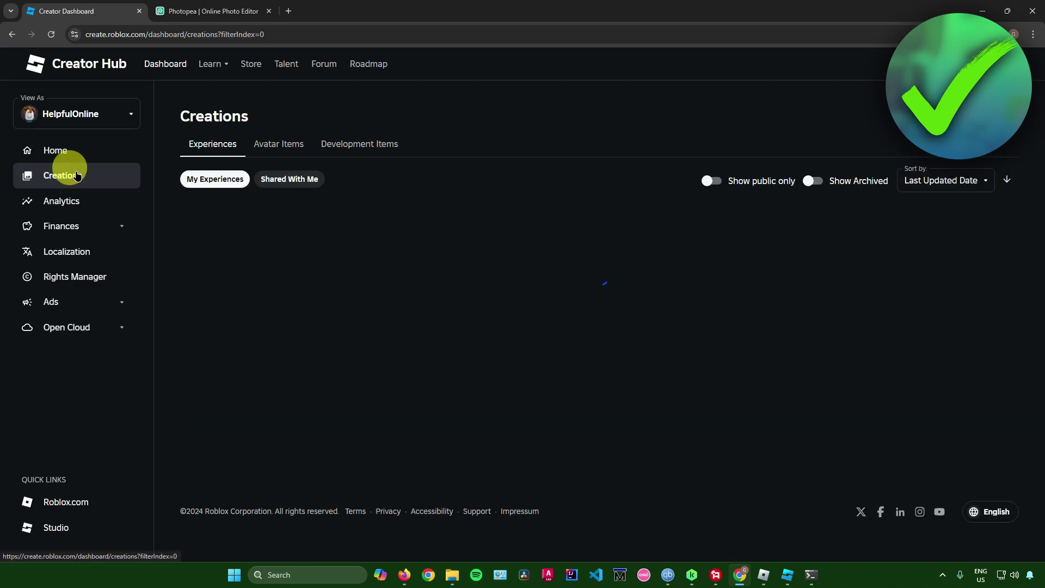
click(327, 148)
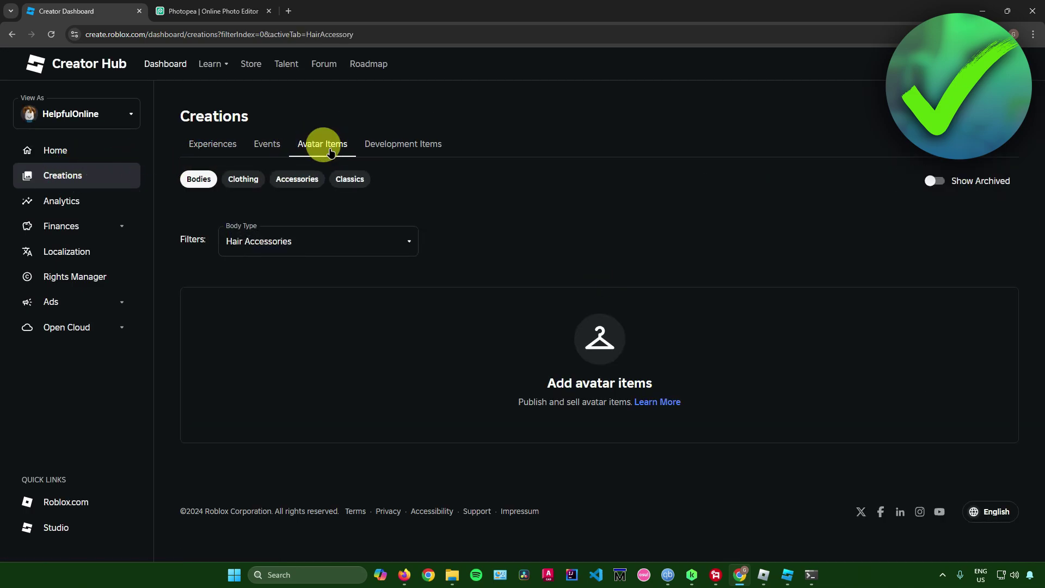
click(351, 180)
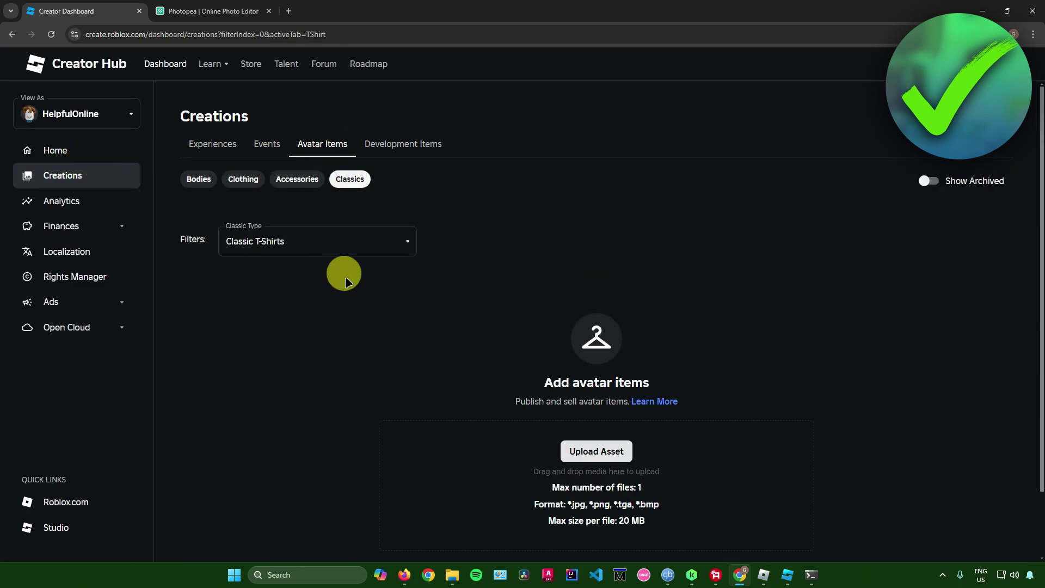
click(305, 247)
click(261, 286)
scroll(433, 266, down, 2)
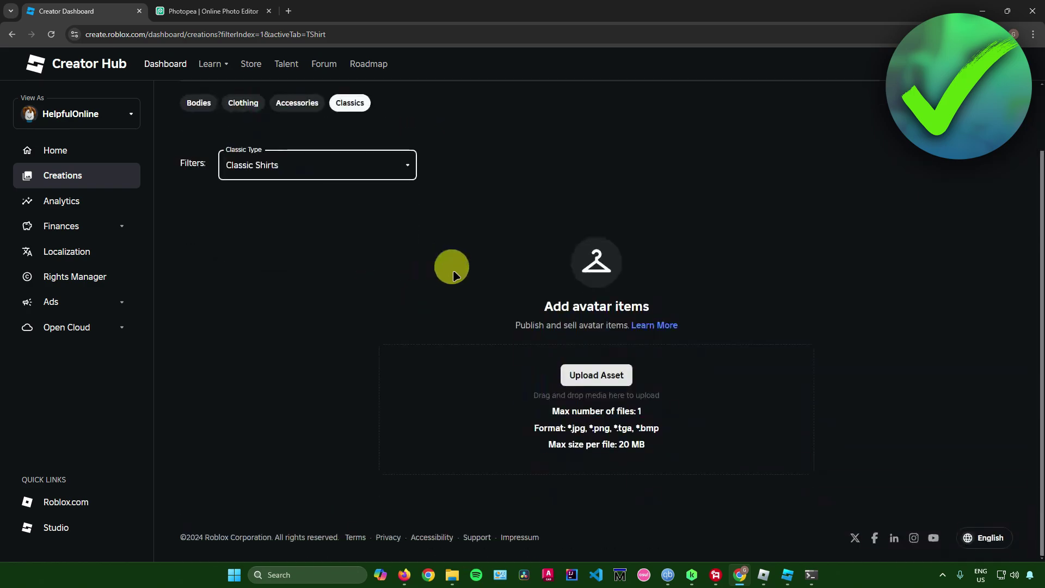
Open the Learn More classic clothing guide in a new tab and copy its shirt template image
right_click(658, 325)
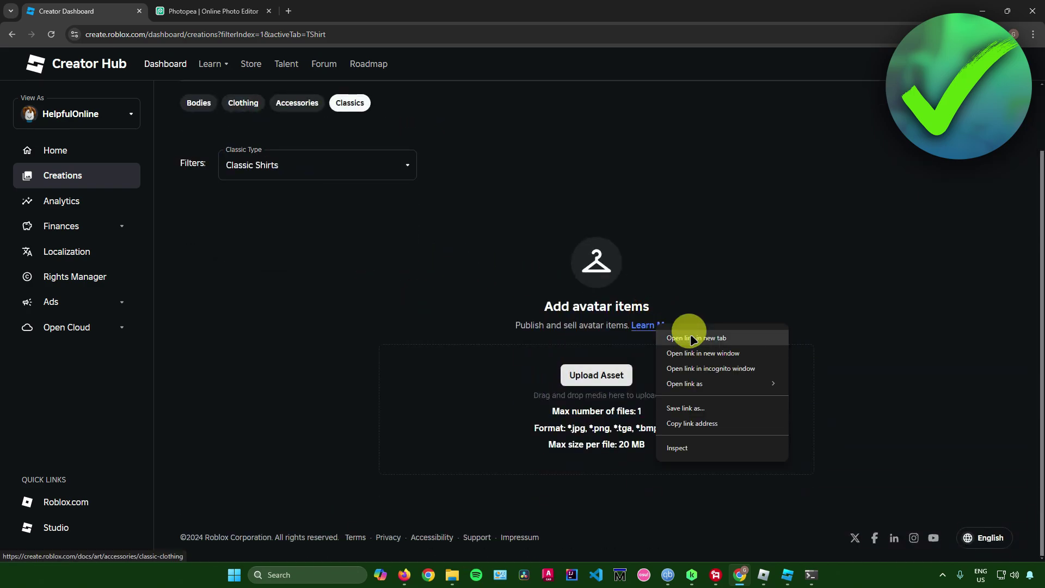
click(693, 338)
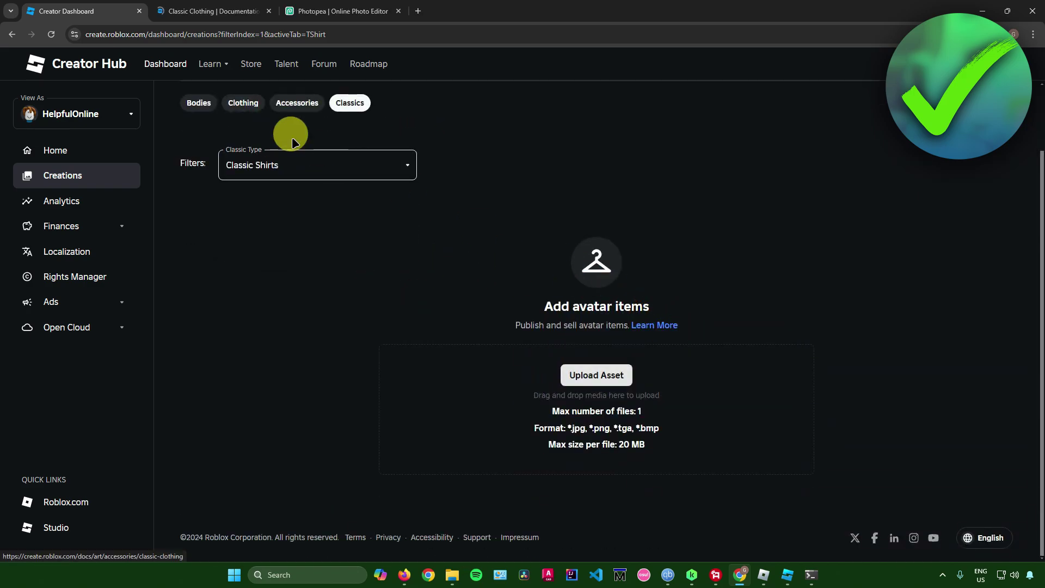
key(ctrl+Tab)
scroll(393, 233, down, 10)
scroll(456, 239, up, 6)
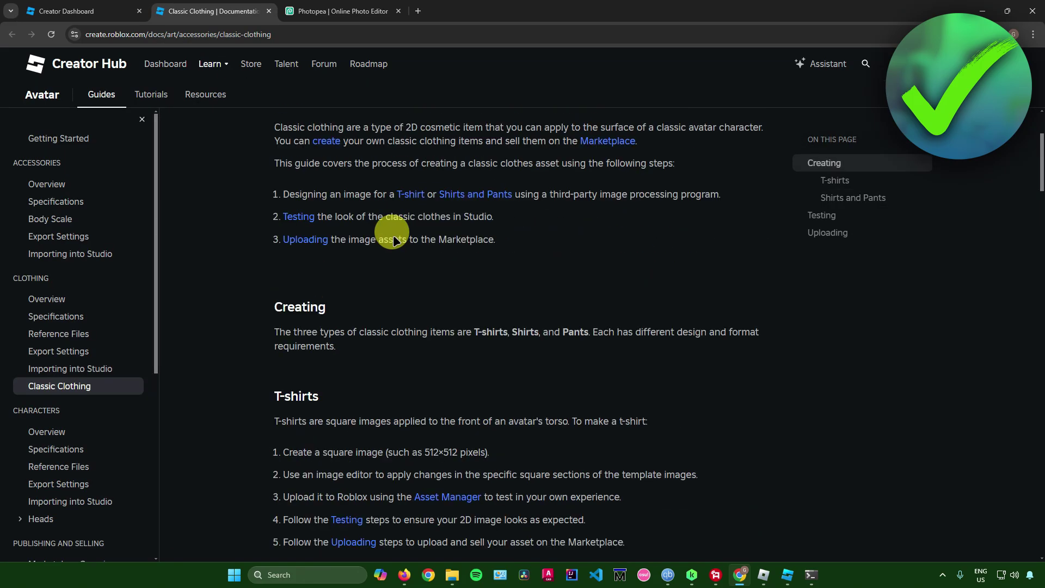
scroll(455, 217, down, 7)
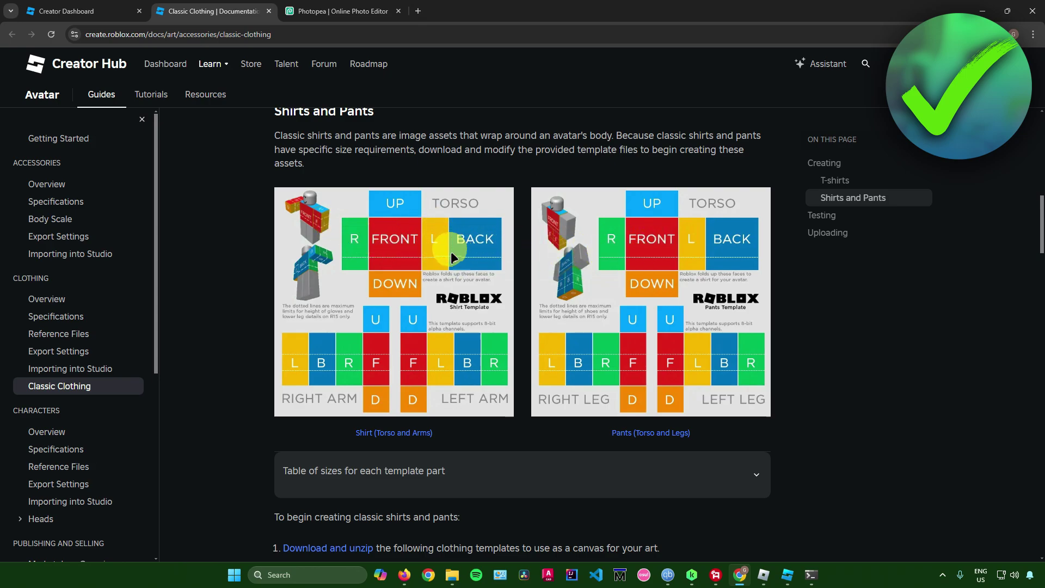
right_click(392, 263)
click(413, 309)
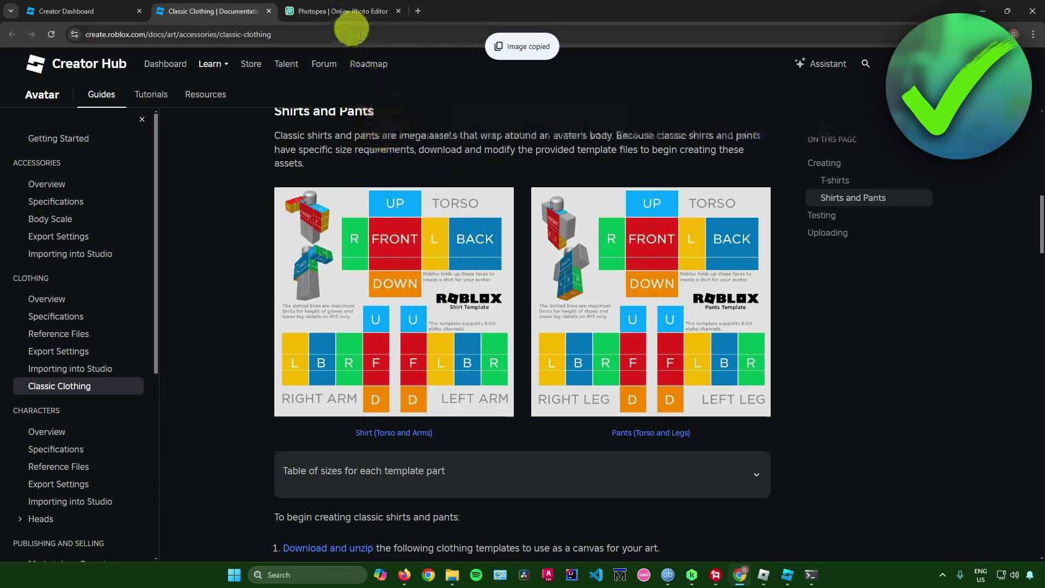
click(338, 8)
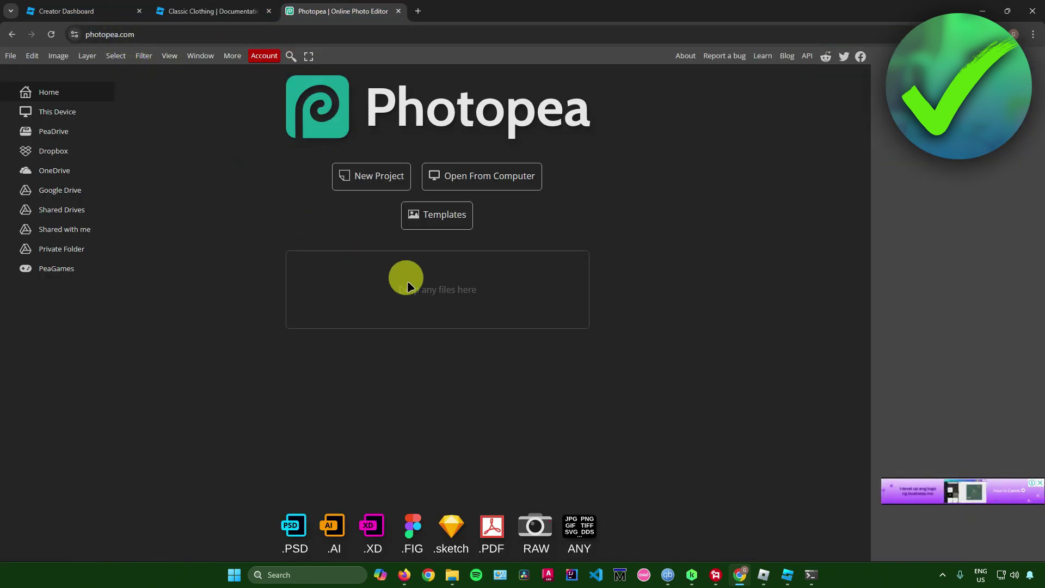
Paste the copied Roblox shirt template into Photopea as a new image.psd document
drag(442, 303, 430, 290)
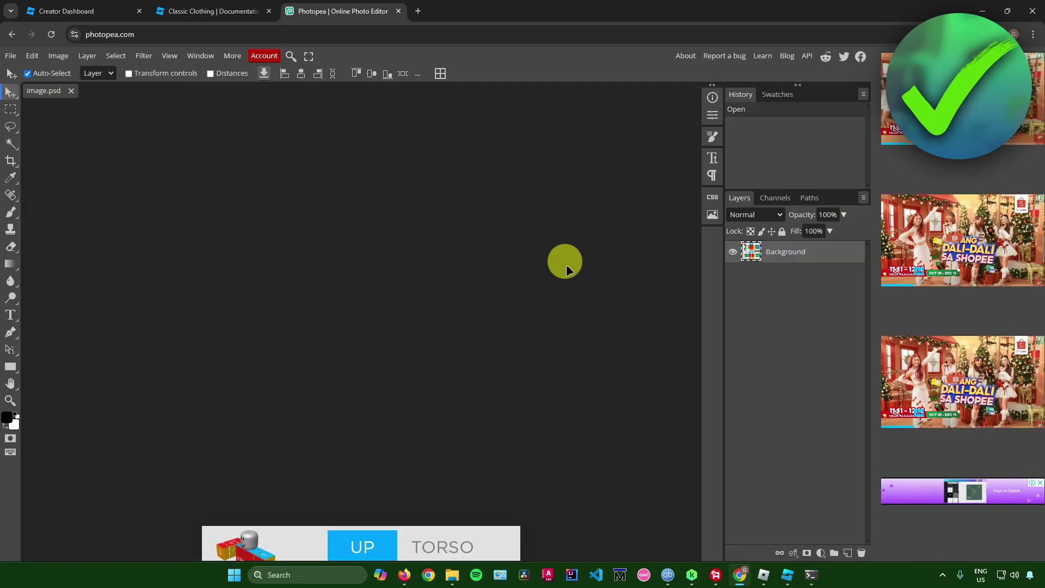
scroll(567, 266, left, 6)
scroll(566, 264, right, 5)
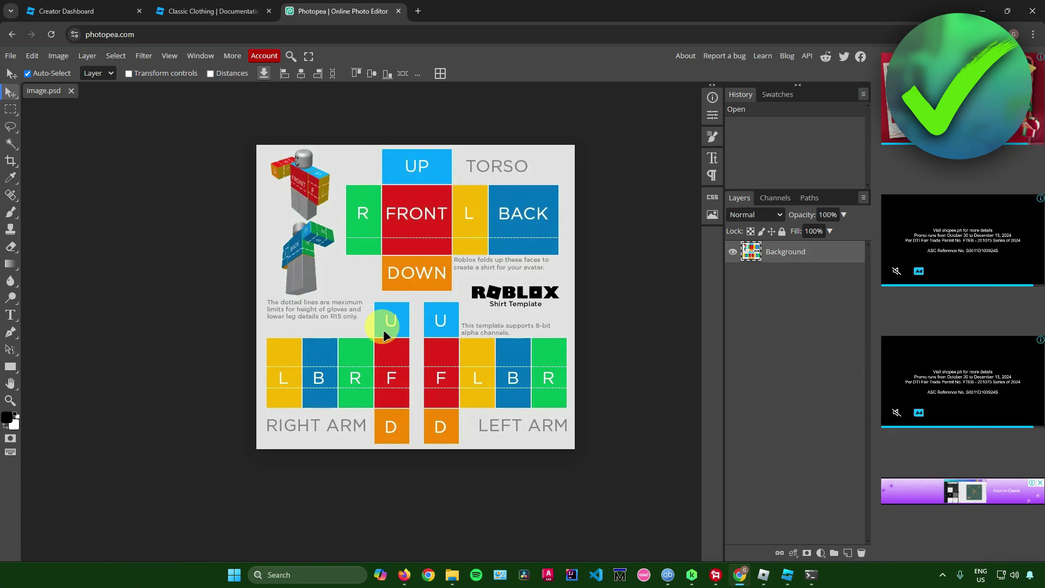
click(10, 144)
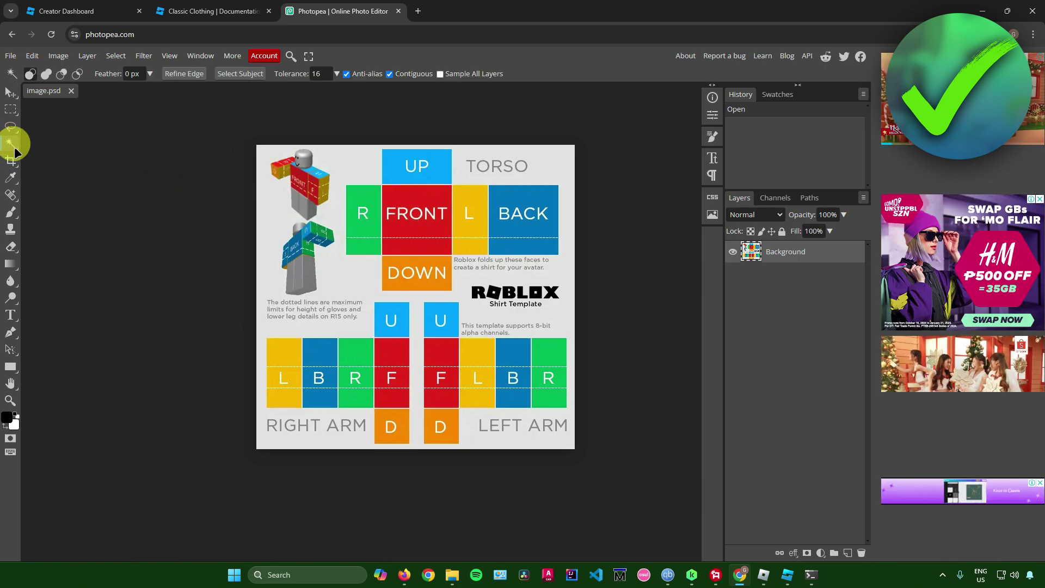
Quick-select the R, FRONT, UP, DOWN and L torso faces and delete them to transparency
right_click(11, 145)
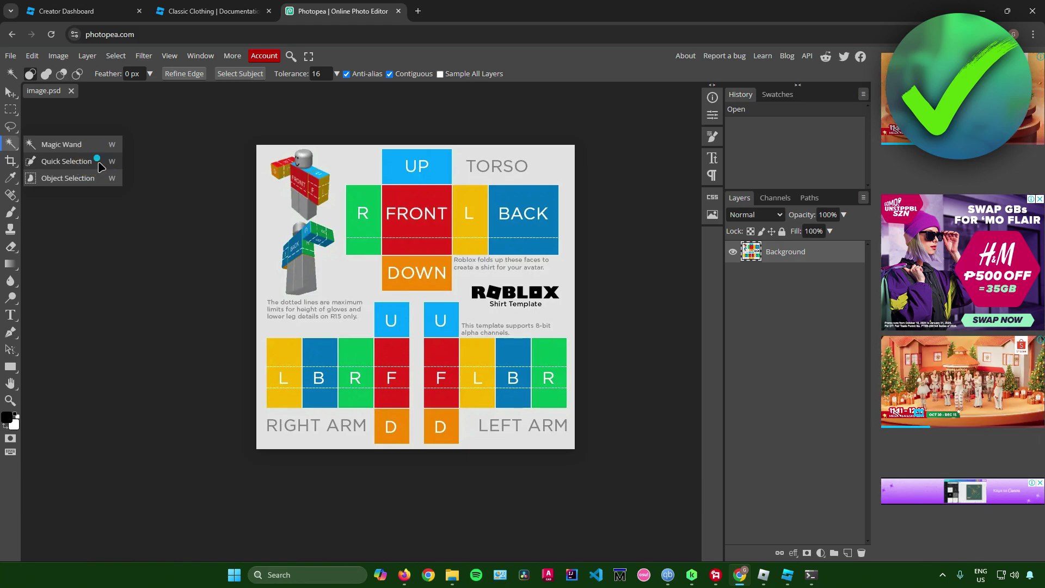
click(66, 161)
click(363, 197)
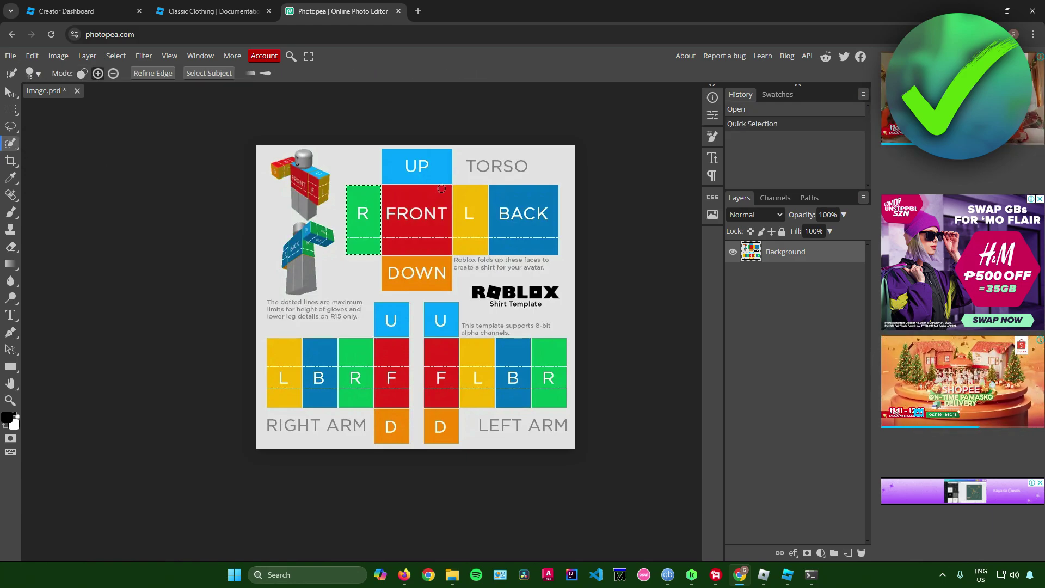
key(Delete)
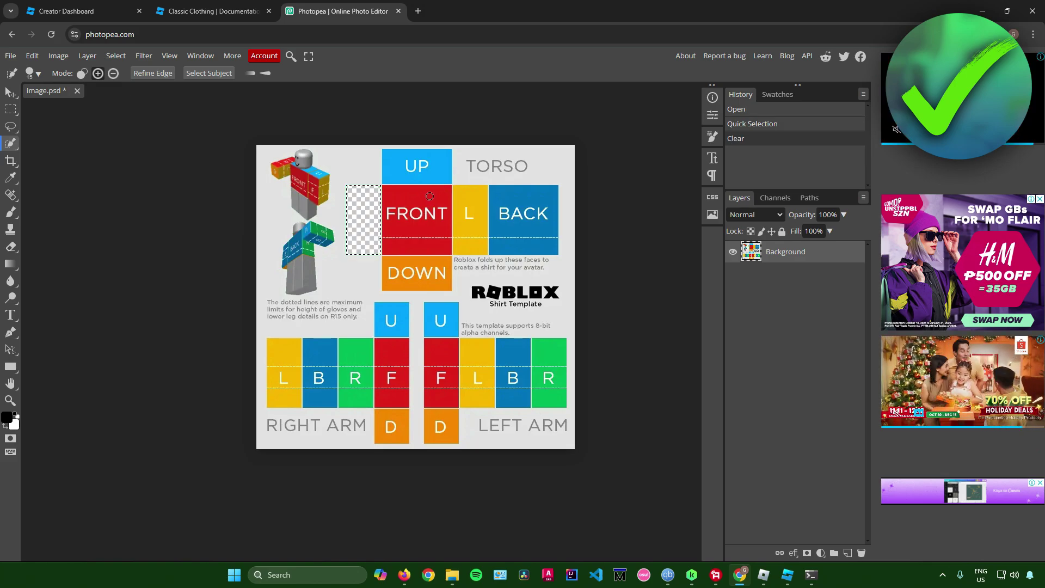
click(430, 196)
key(Delete)
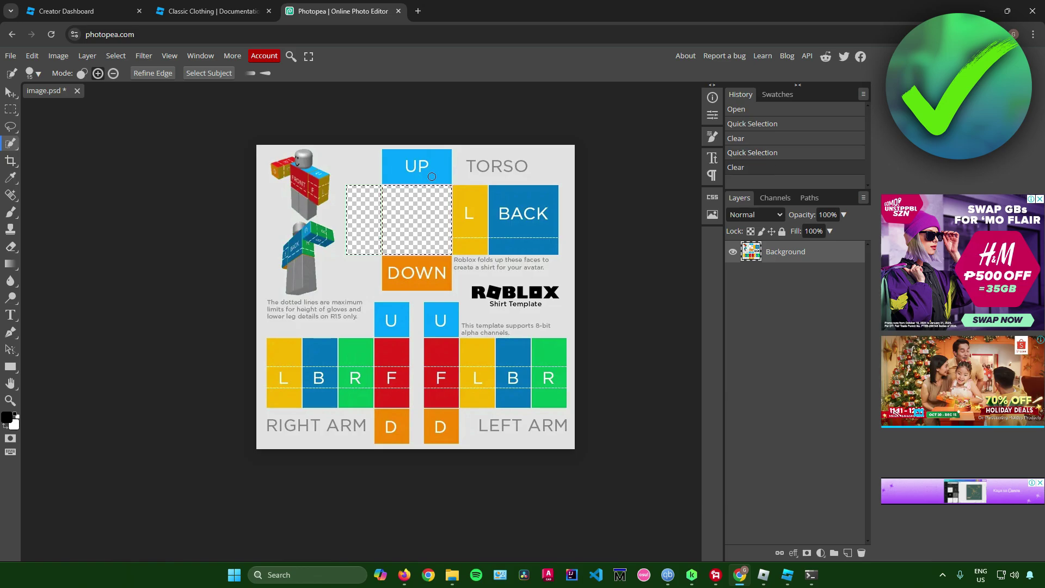
click(431, 177)
key(Delete)
click(416, 272)
key(Delete)
click(470, 218)
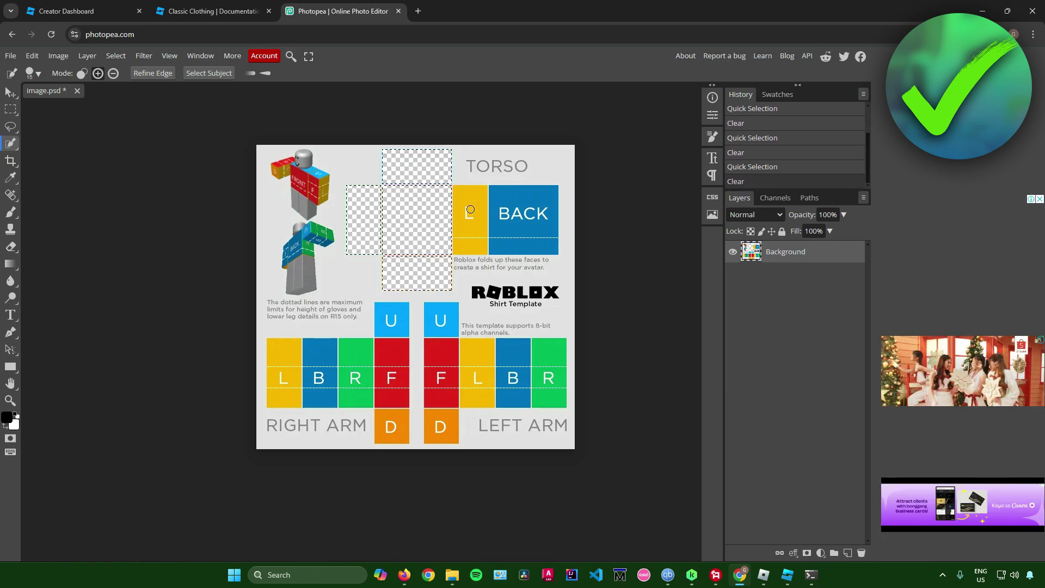
key(Delete)
click(523, 217)
key(Delete)
Clear the arm faces to transparency, deselect, and open a blank browser tab
click(297, 358)
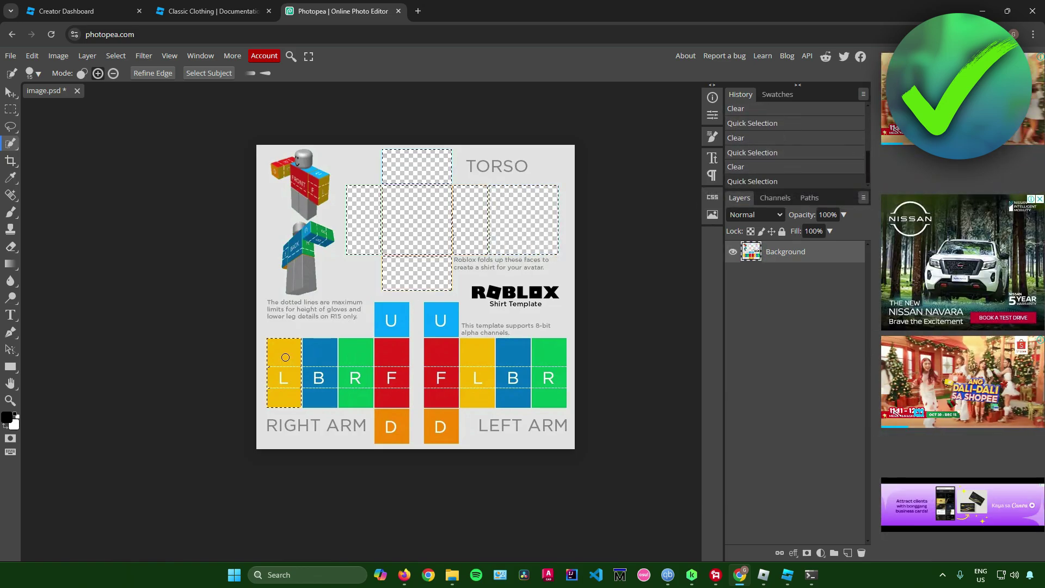
key(Delete)
click(320, 359)
key(Delete)
click(356, 359)
key(Delete)
click(393, 355)
key(Delete)
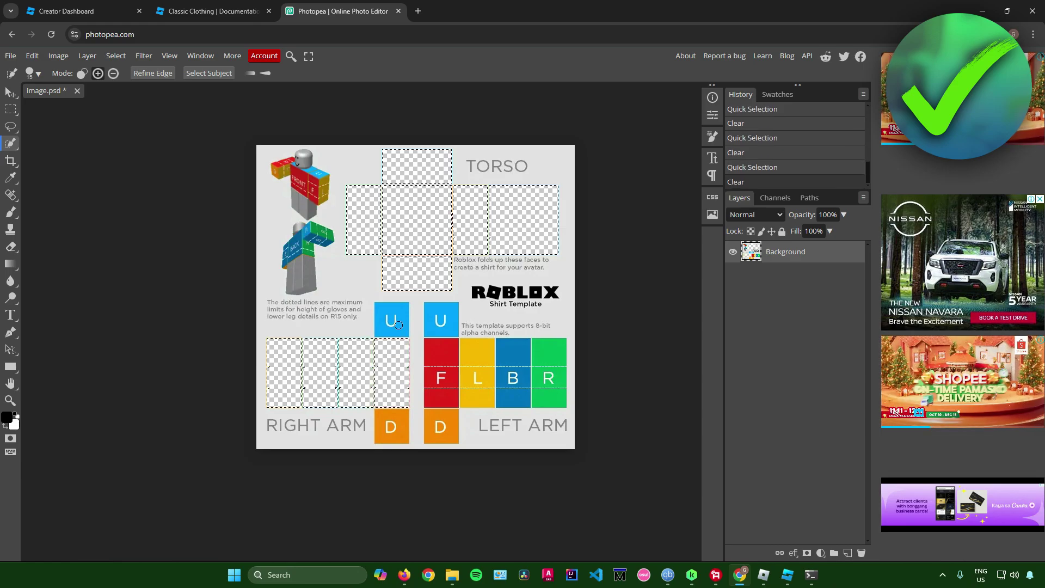
drag(391, 320, 549, 376)
key(Delete)
click(408, 408)
key(Delete)
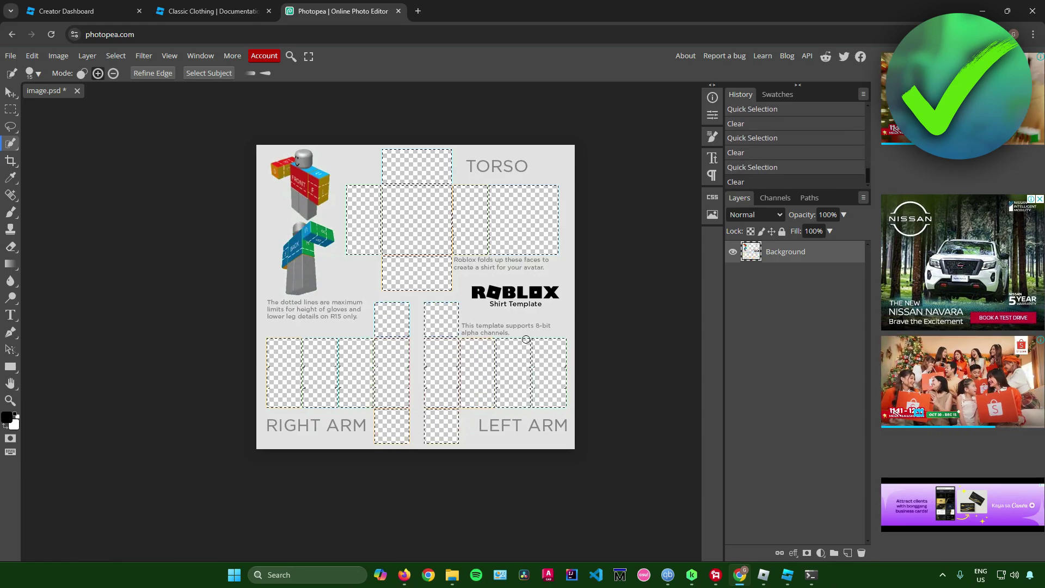
click(373, 284)
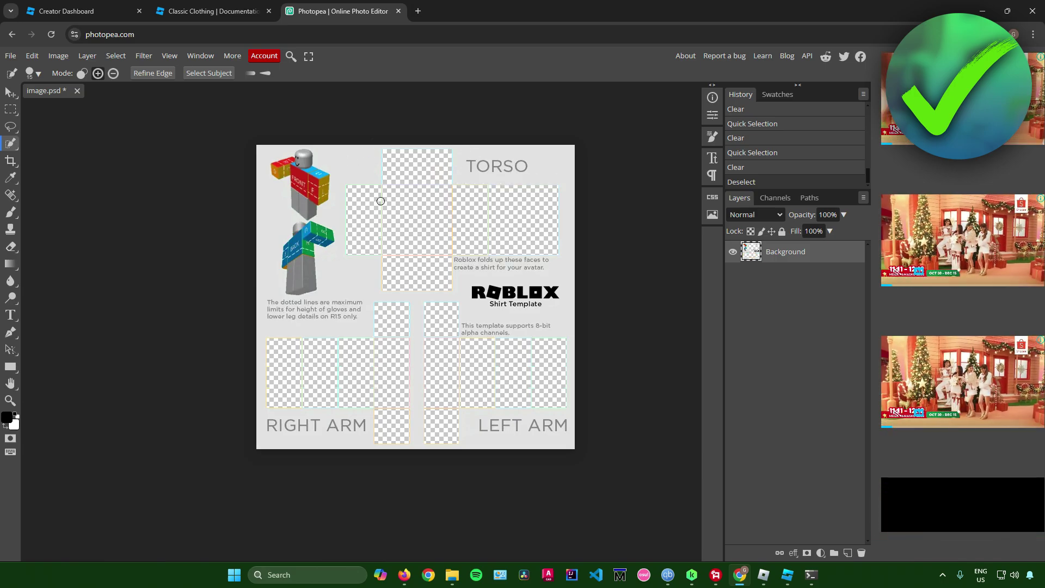
click(418, 11)
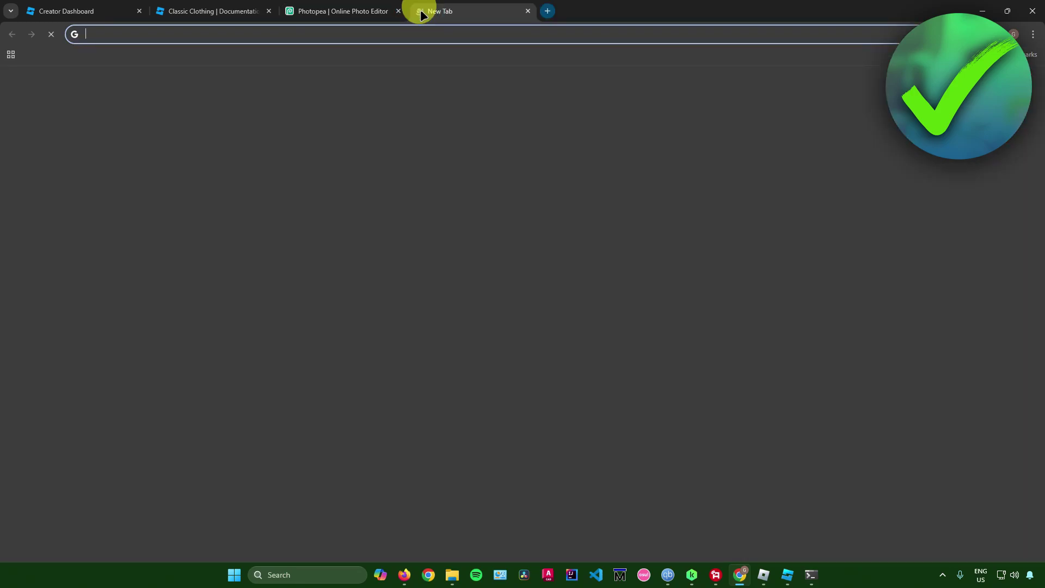
Search Google for 'shirt pattern' textures and copy the dark Adobe Stock fabric image
text(shirt pattern)
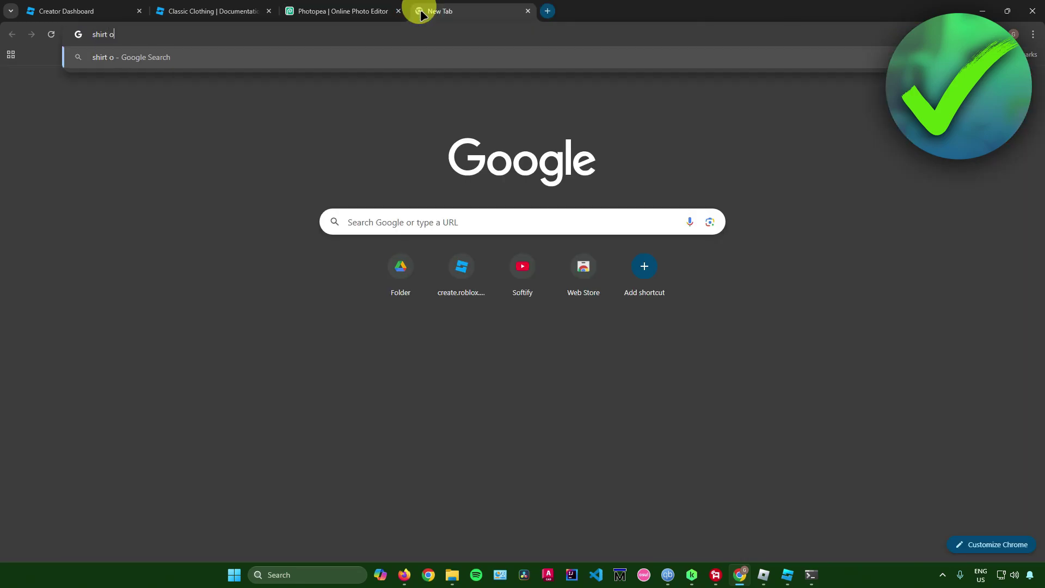
key(Return)
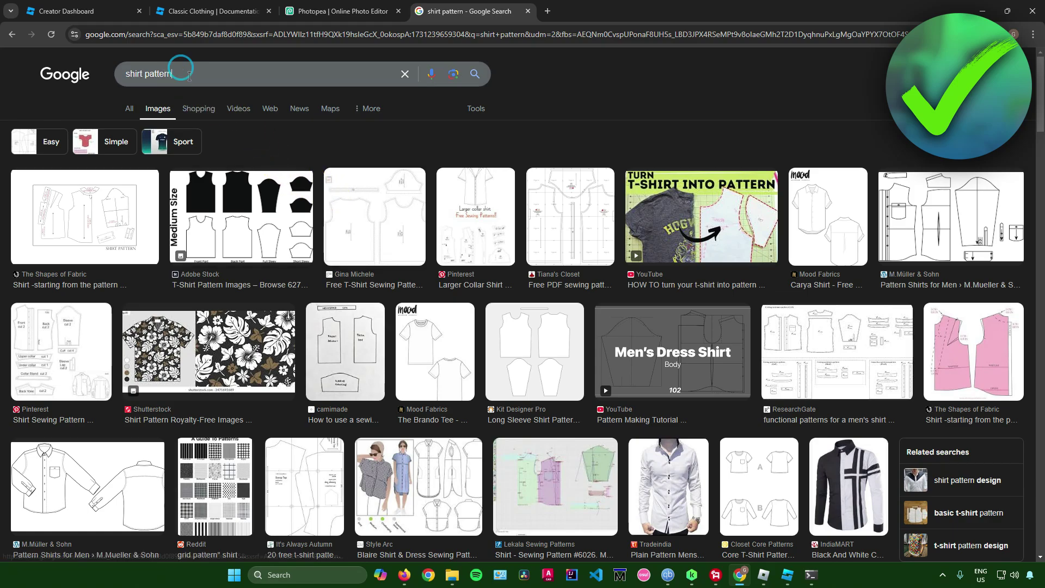
click(189, 75)
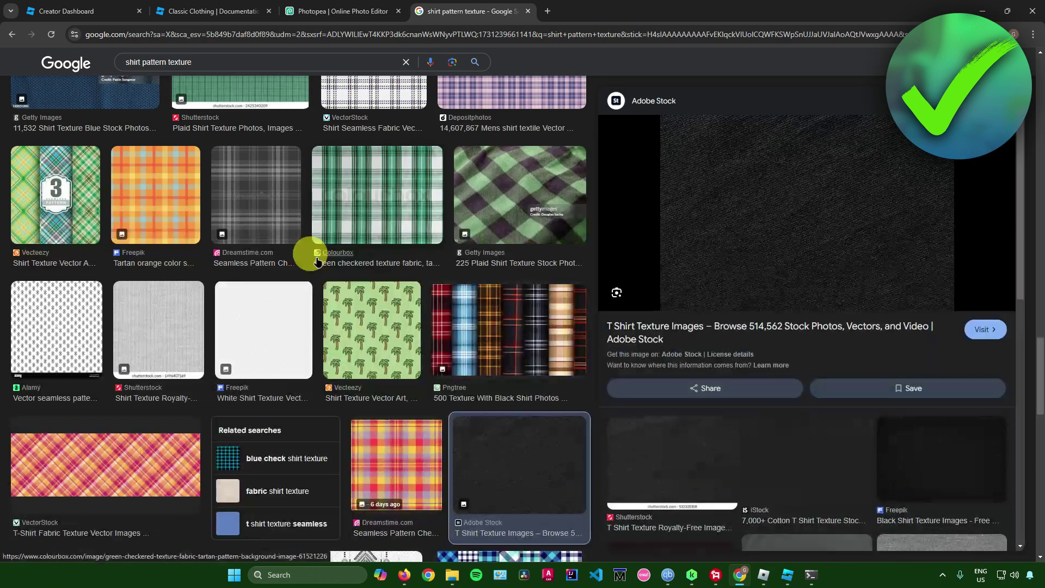
right_click(772, 190)
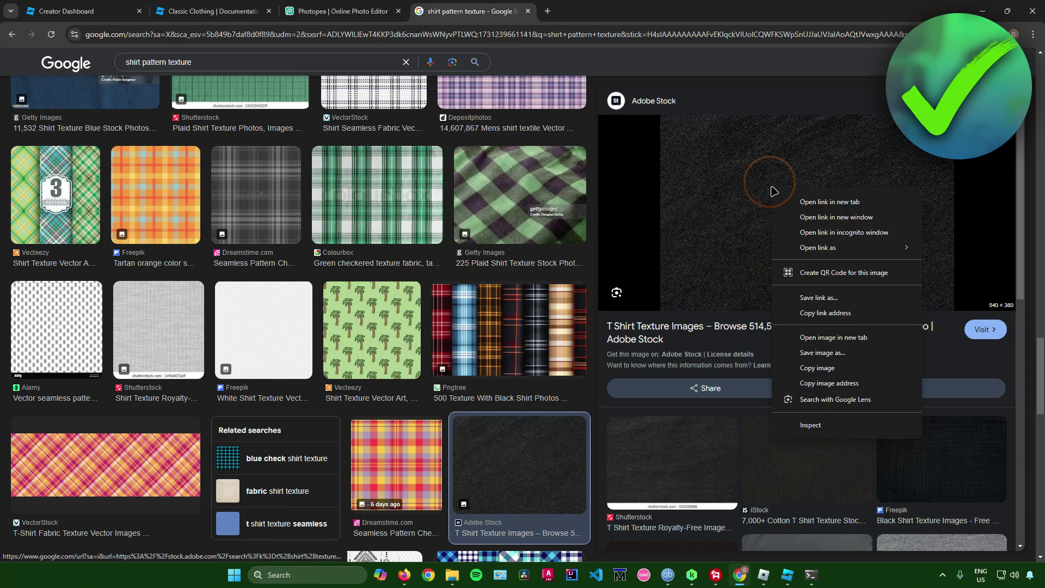
click(819, 368)
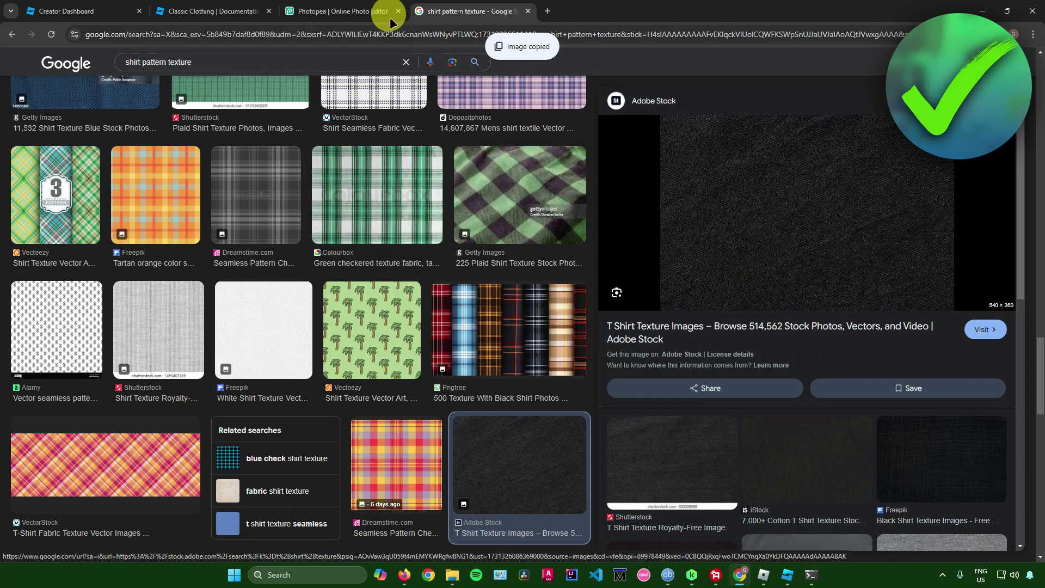
click(389, 17)
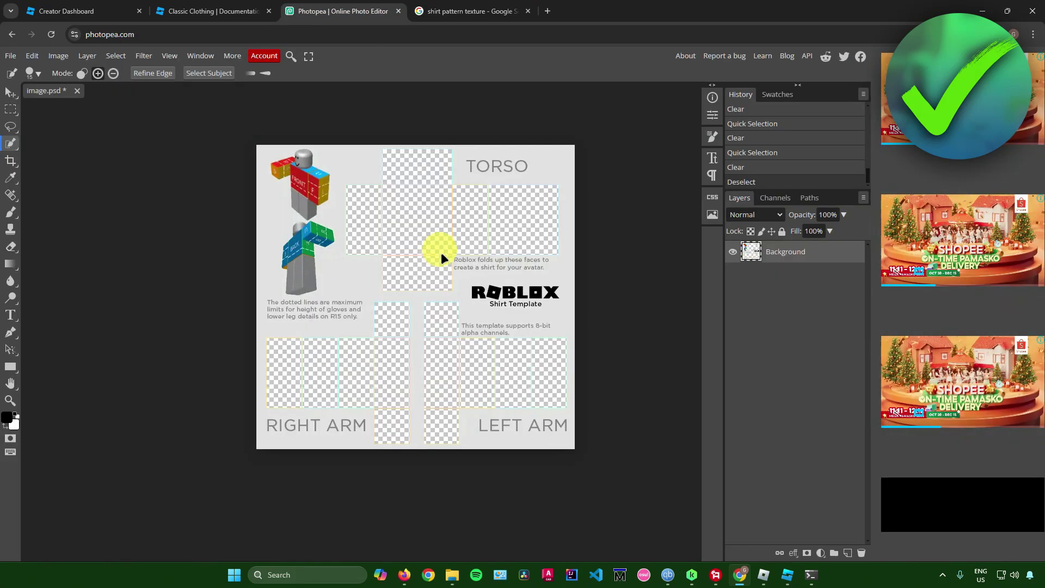
Paste the fabric texture as a layer beneath the template and position it over the faces
key(ctrl+v)
drag(812, 251, 815, 276)
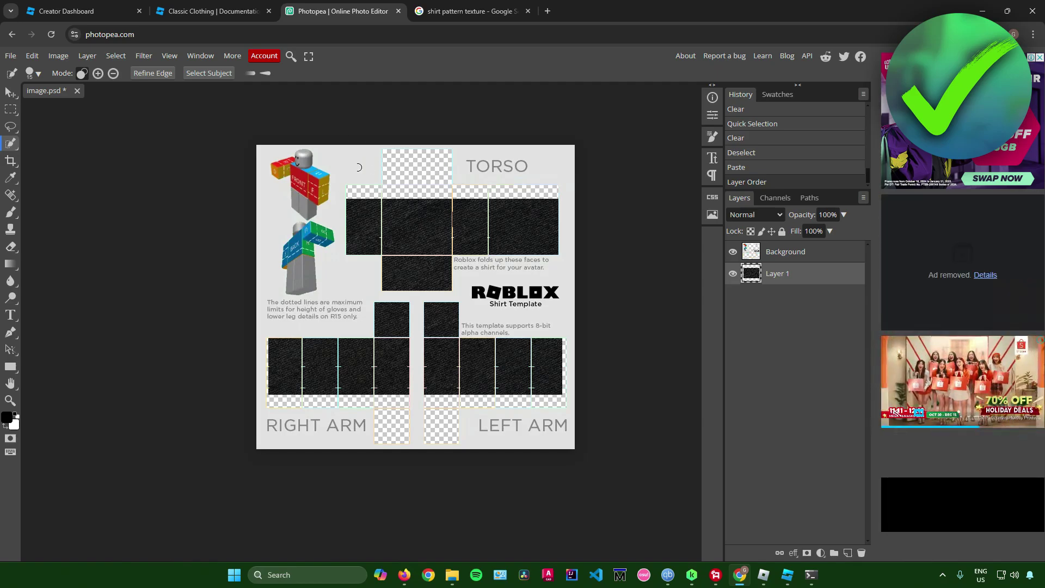
click(8, 96)
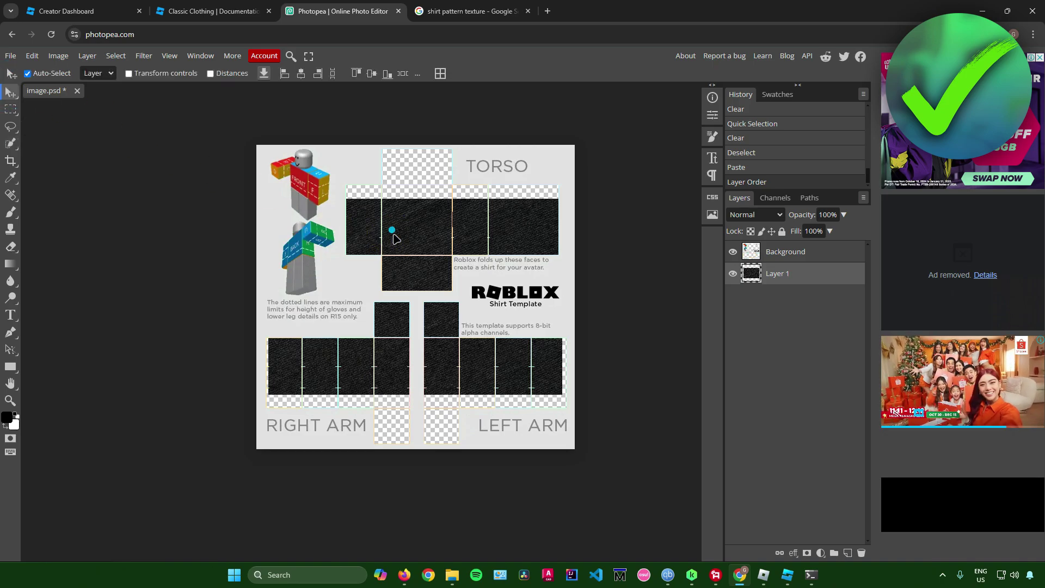
mouse_move(387, 239)
mouse_down()
mouse_move(404, 206)
mouse_move(391, 254)
mouse_up()
key(ctrl+])
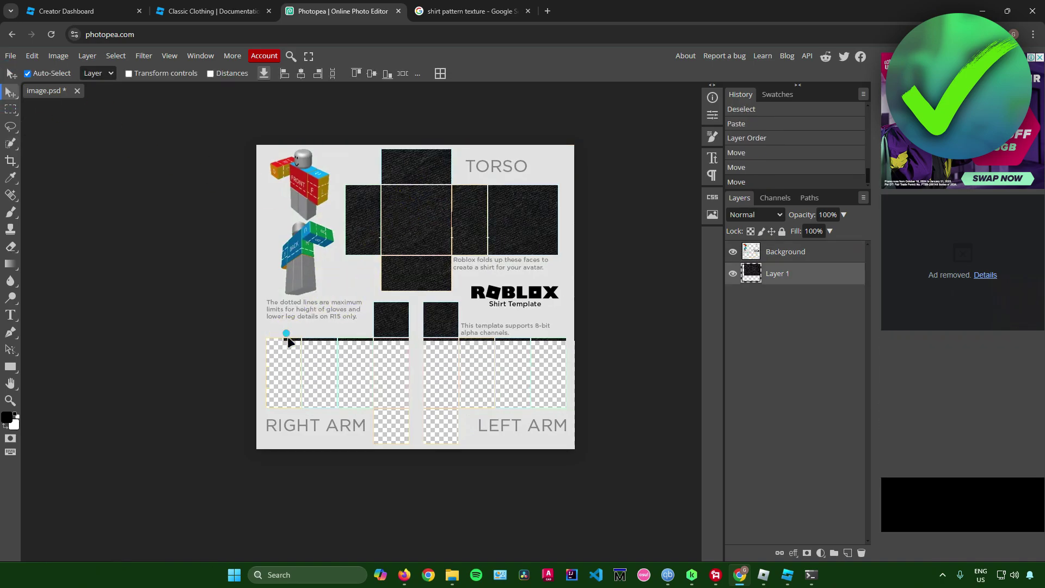
key(ctrl+[)
drag(397, 177, 408, 198)
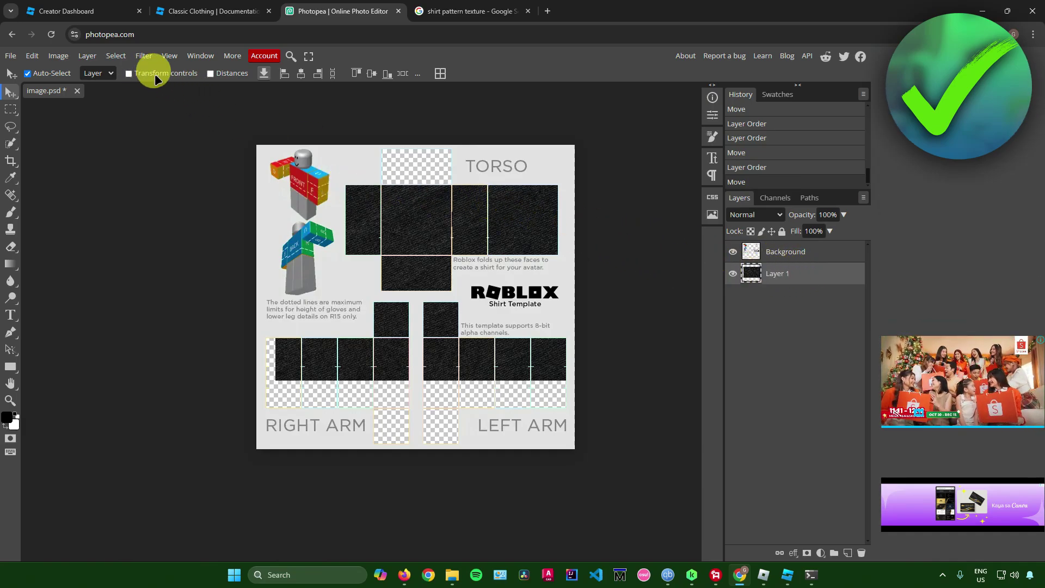
Scale the texture to about 134% so it covers all torso and arm faces
click(127, 73)
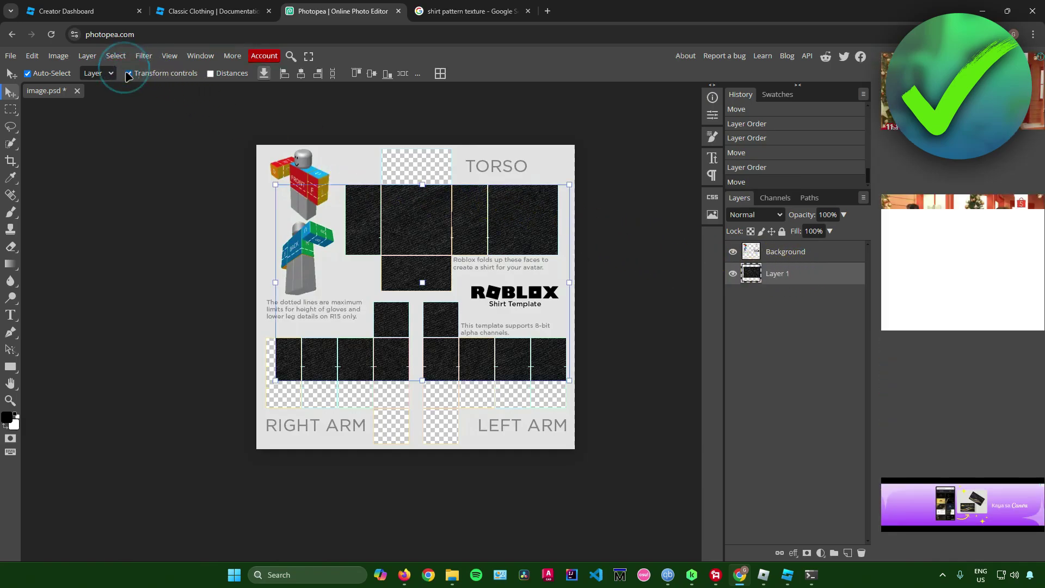
drag(275, 185, 222, 123)
drag(366, 227, 423, 270)
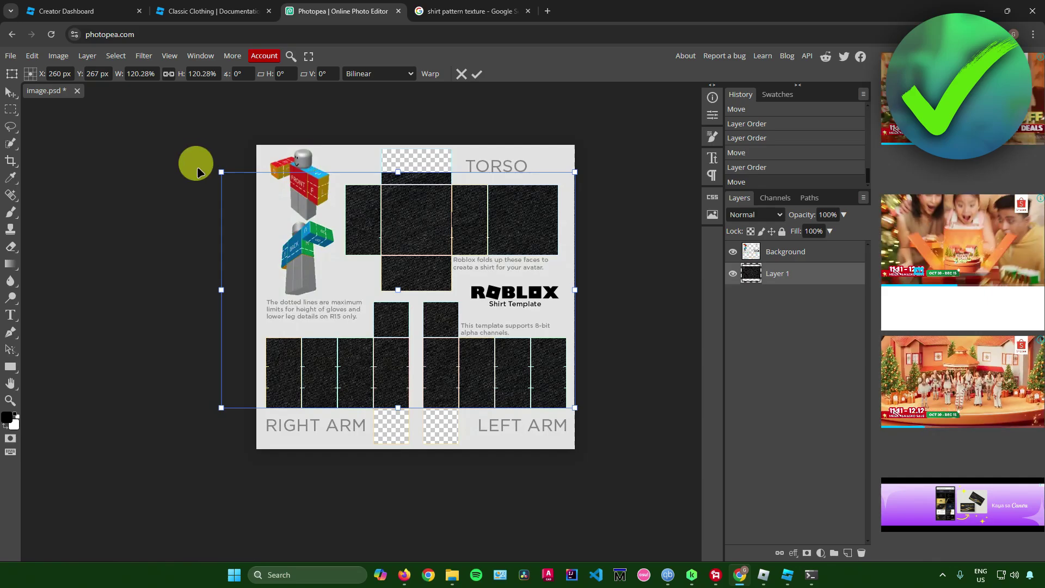
drag(214, 169, 183, 131)
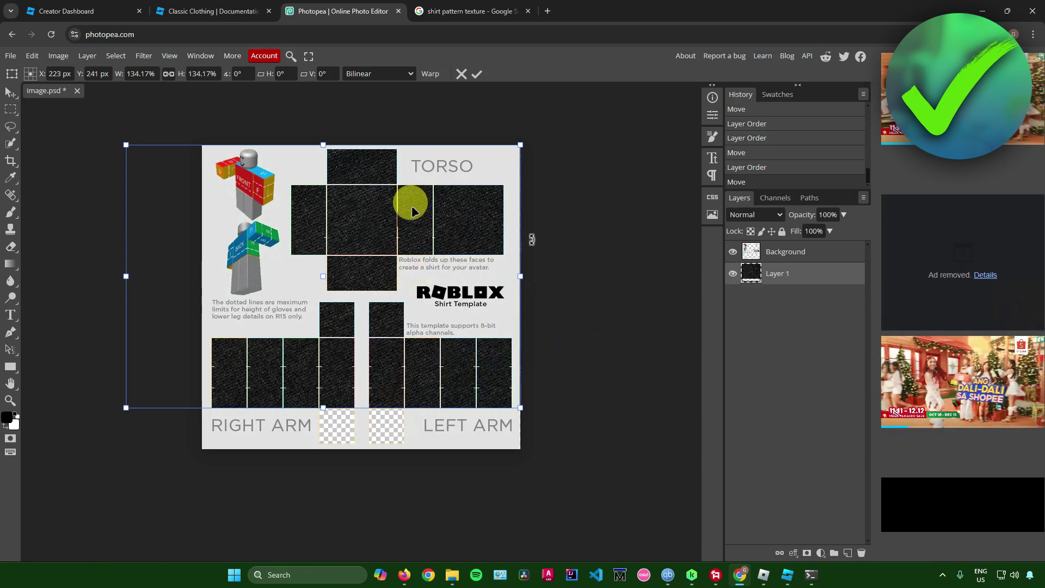
click(11, 91)
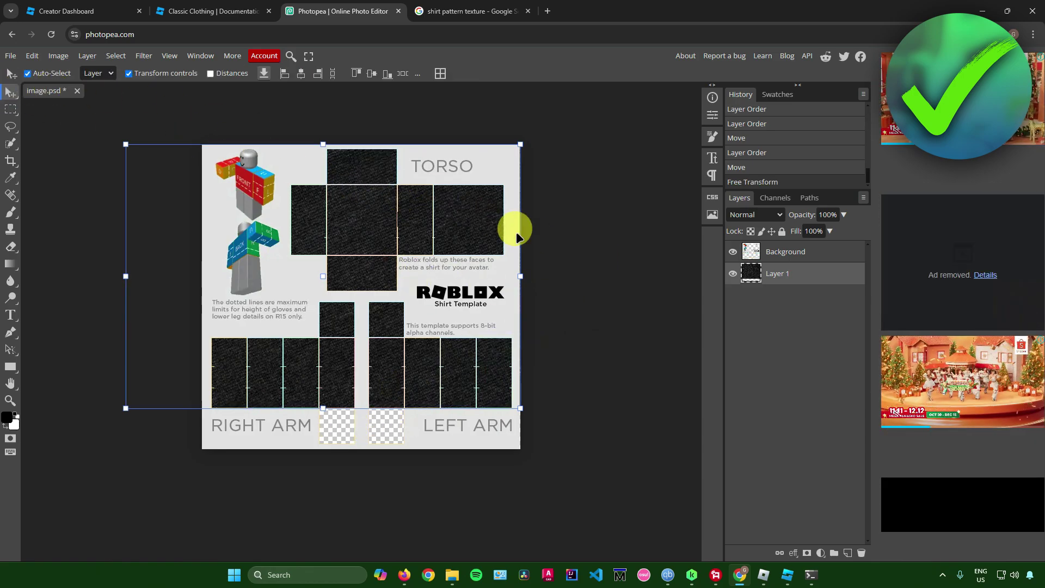
Deselect the texture, remove a stray text layer, and bring up File > Open on Downloads
click(576, 246)
scroll(591, 261, down, 2)
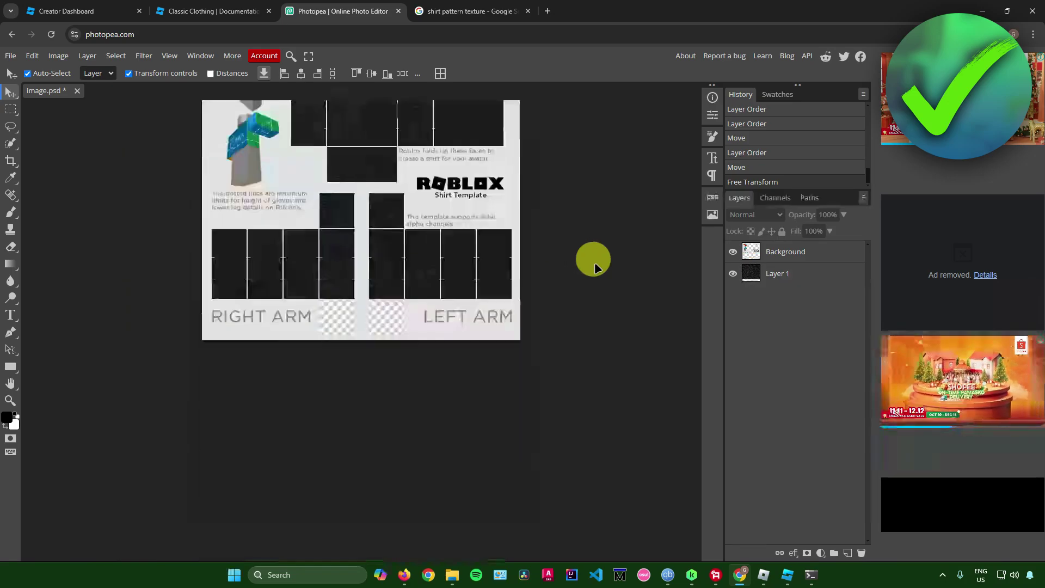
scroll(576, 259, up, 2)
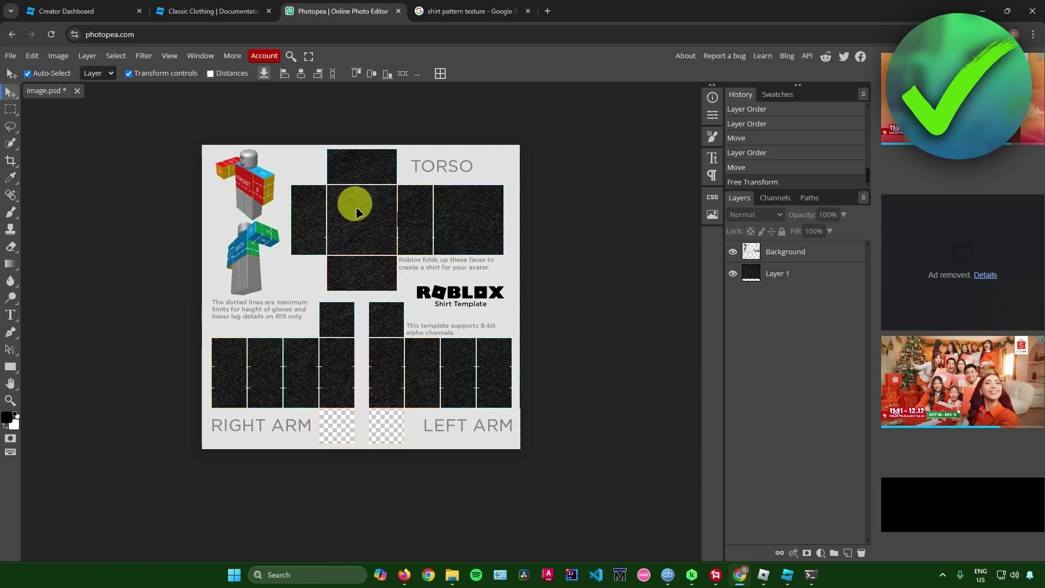
click(11, 315)
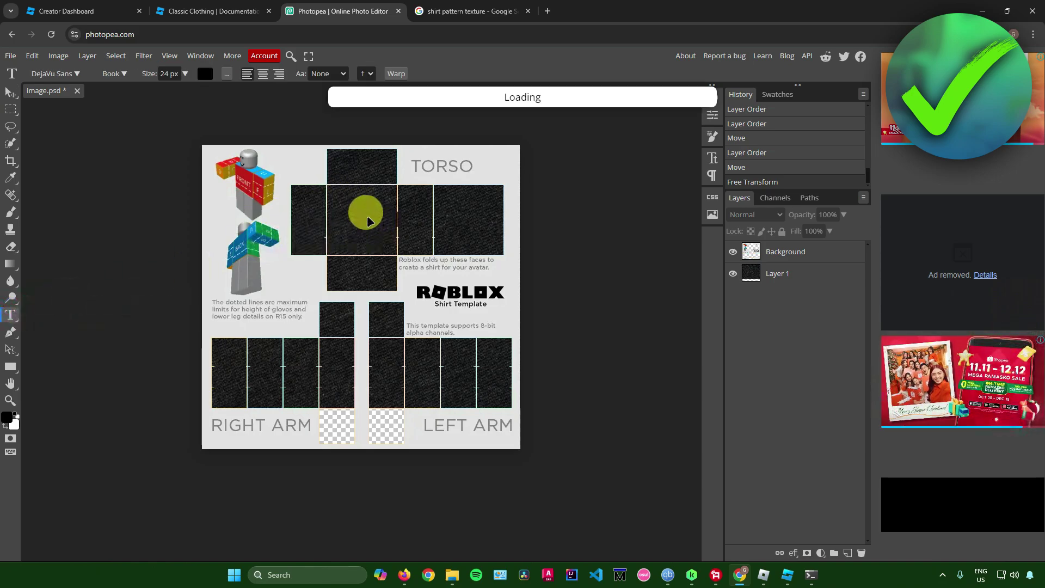
click(359, 214)
click(800, 246)
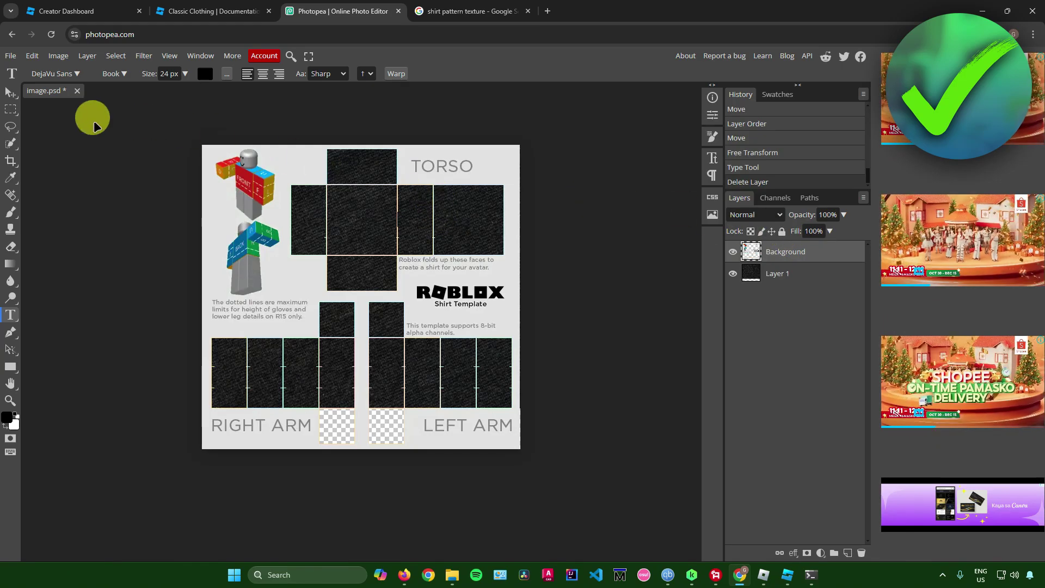
click(114, 109)
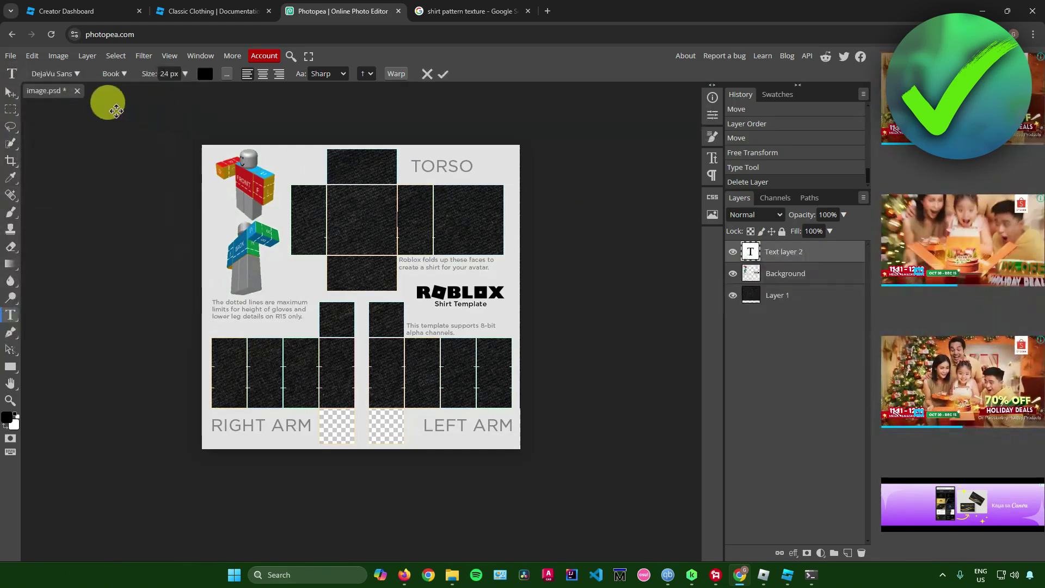
click(10, 56)
click(47, 90)
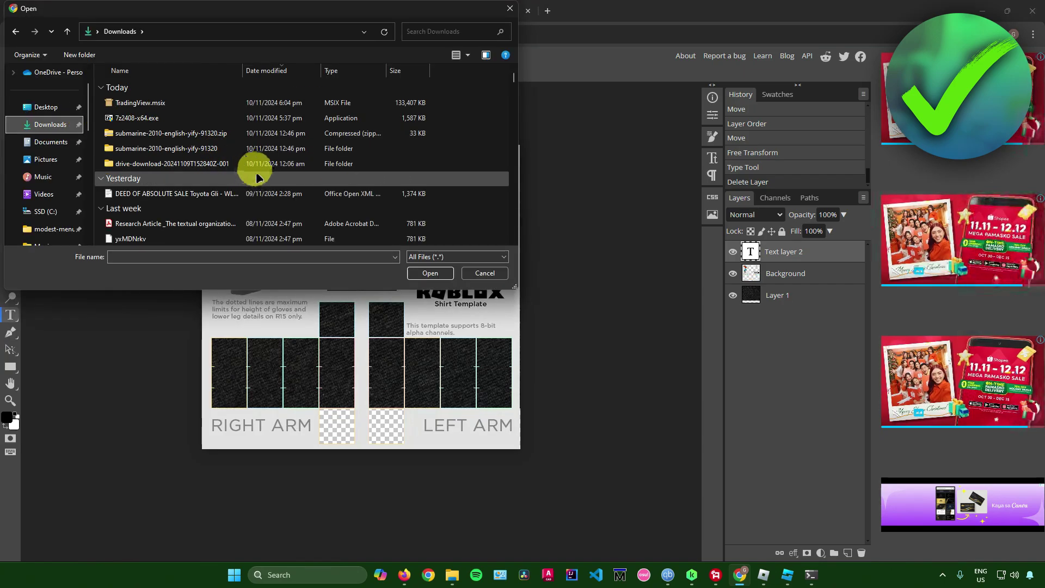
Place the PC Overlay checkmark at 24% on the torso front and drop the empty text layers
double_click(256, 177)
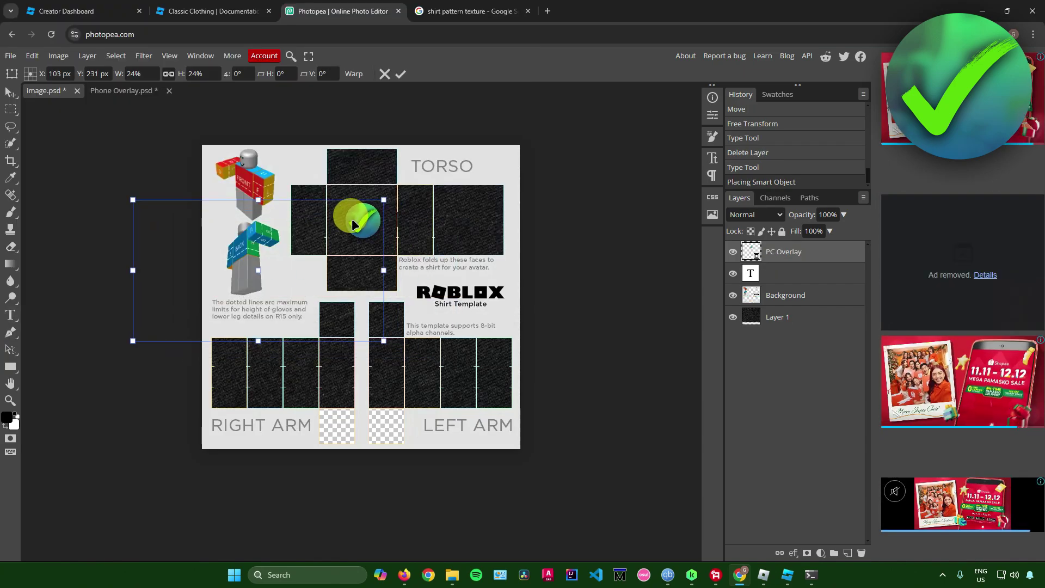
drag(352, 221, 350, 219)
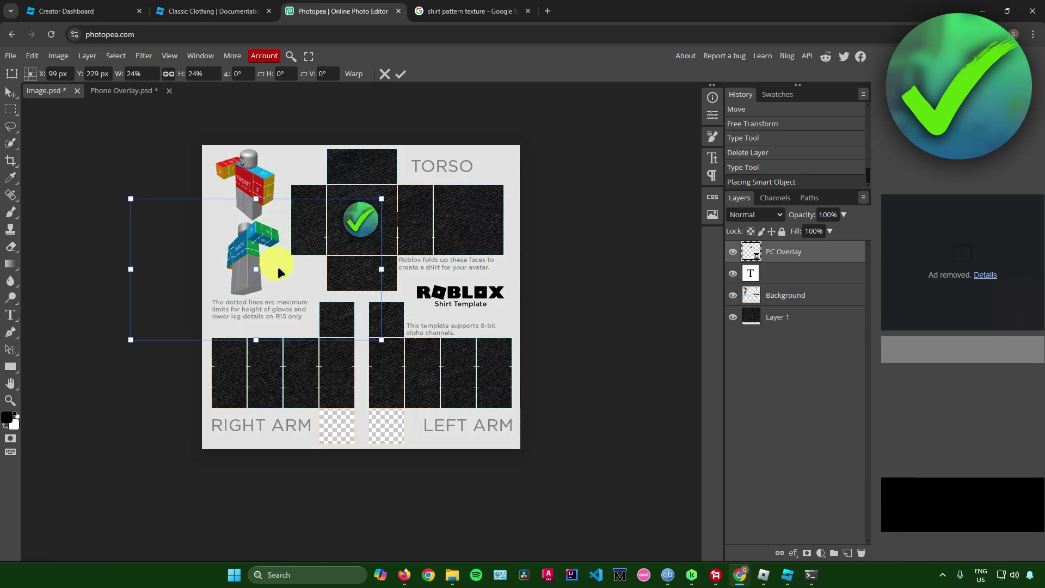
drag(271, 229, 271, 230)
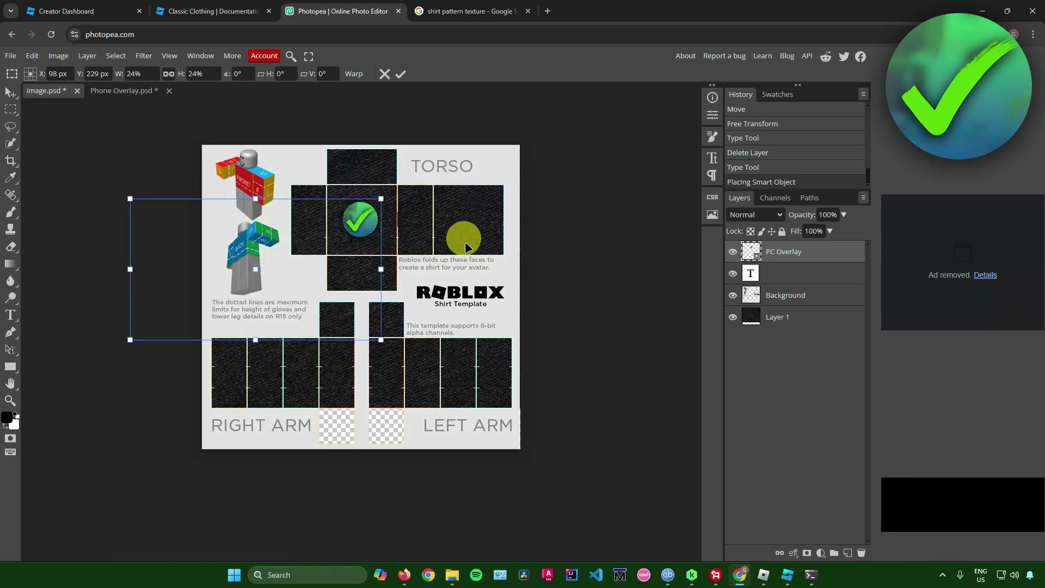
click(401, 74)
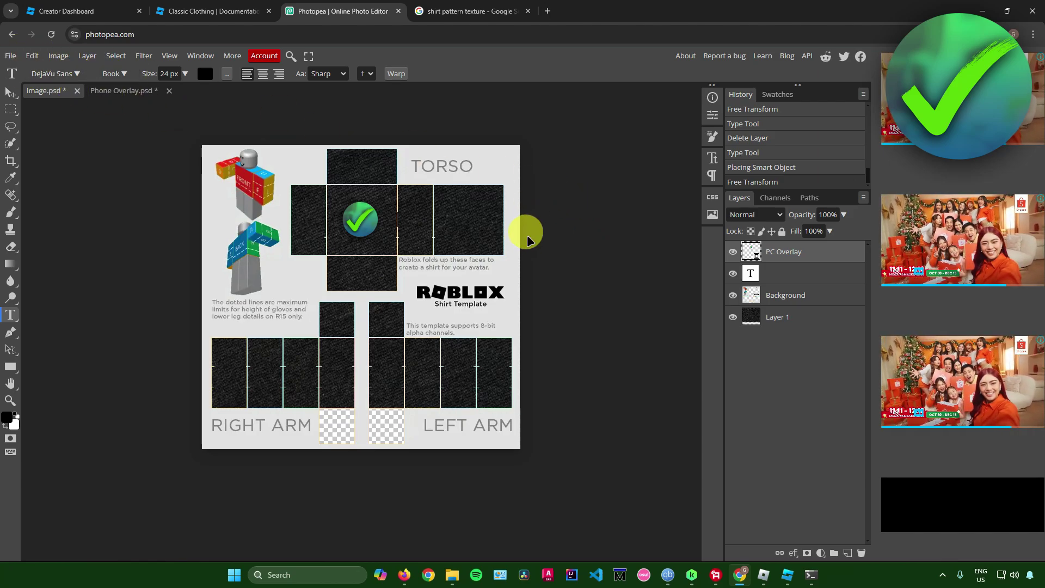
click(165, 145)
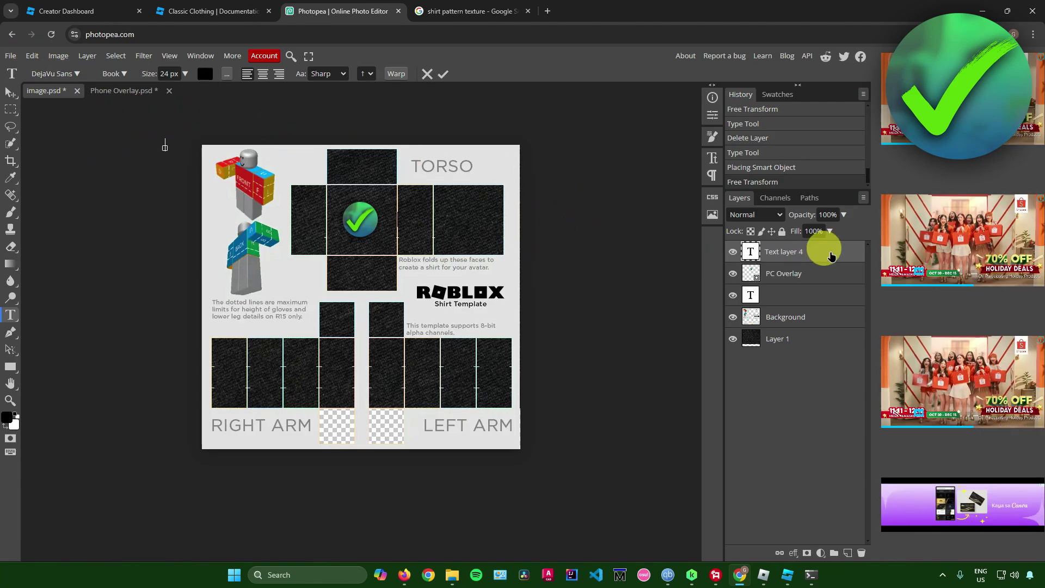
key(Escape)
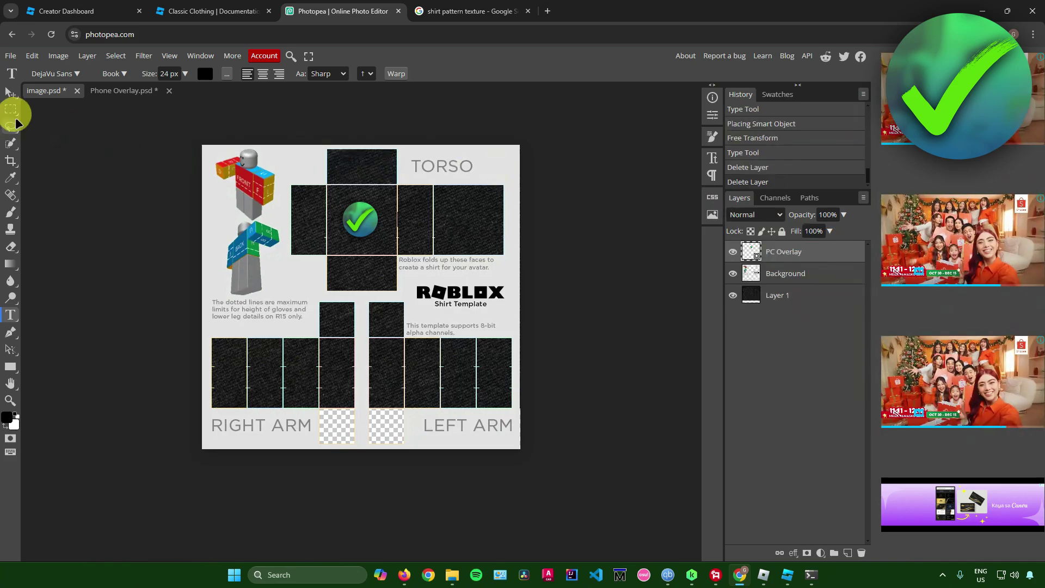
Export the shirt design as image.png via File > Export as > PNG
click(13, 56)
mouse_move(67, 218)
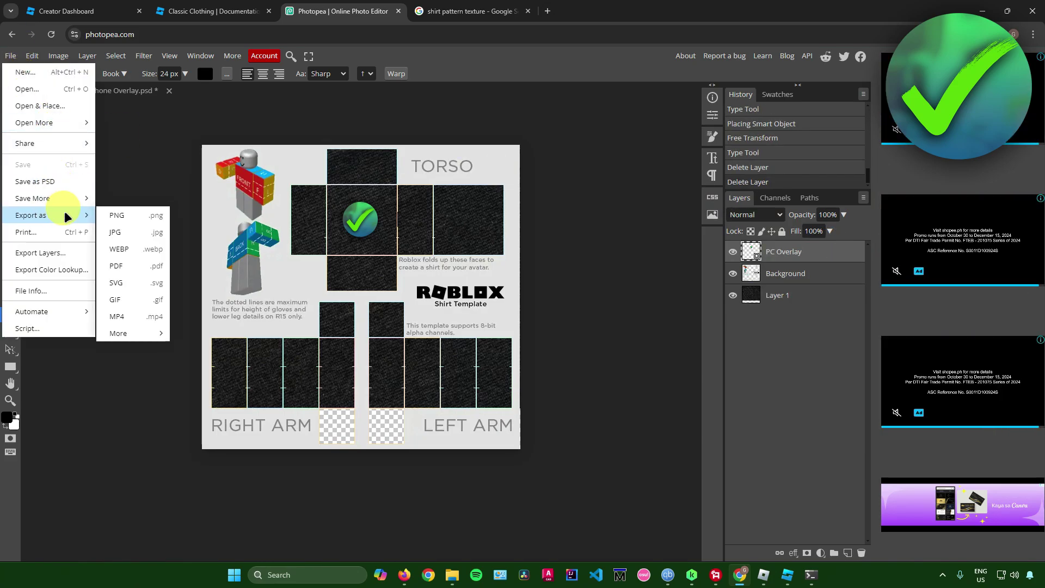
click(131, 216)
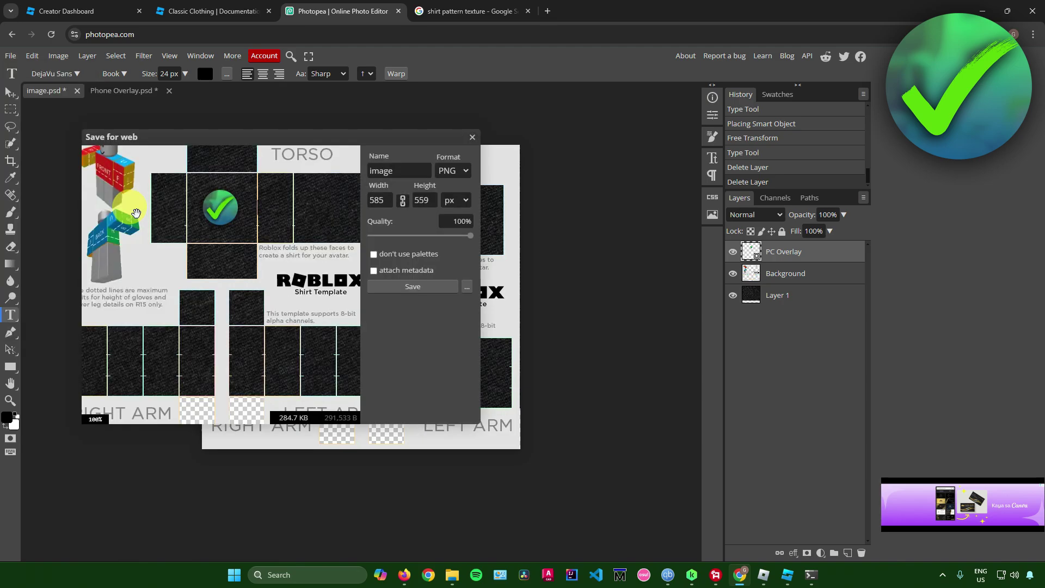
click(413, 286)
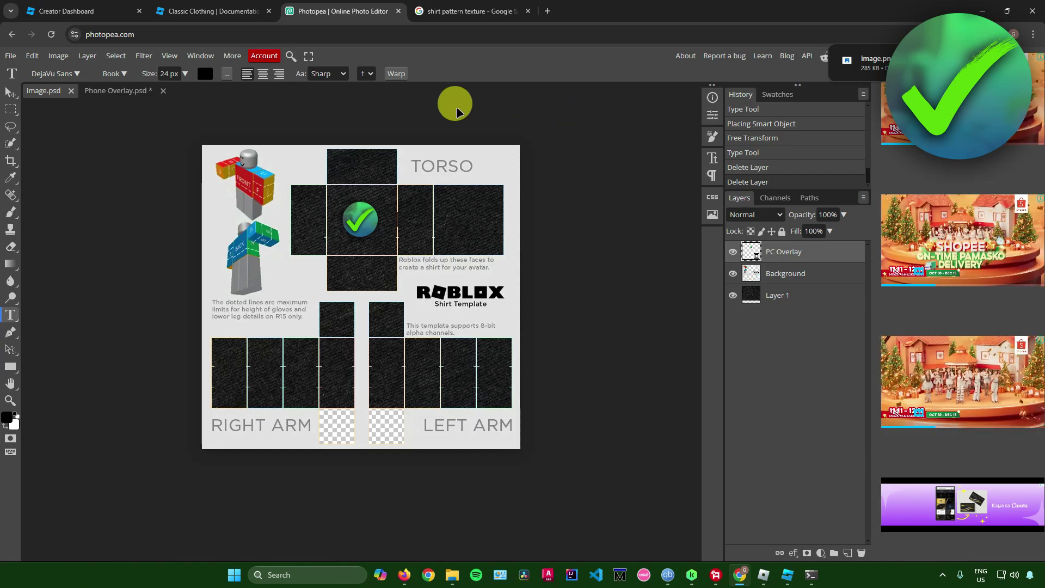
click(87, 9)
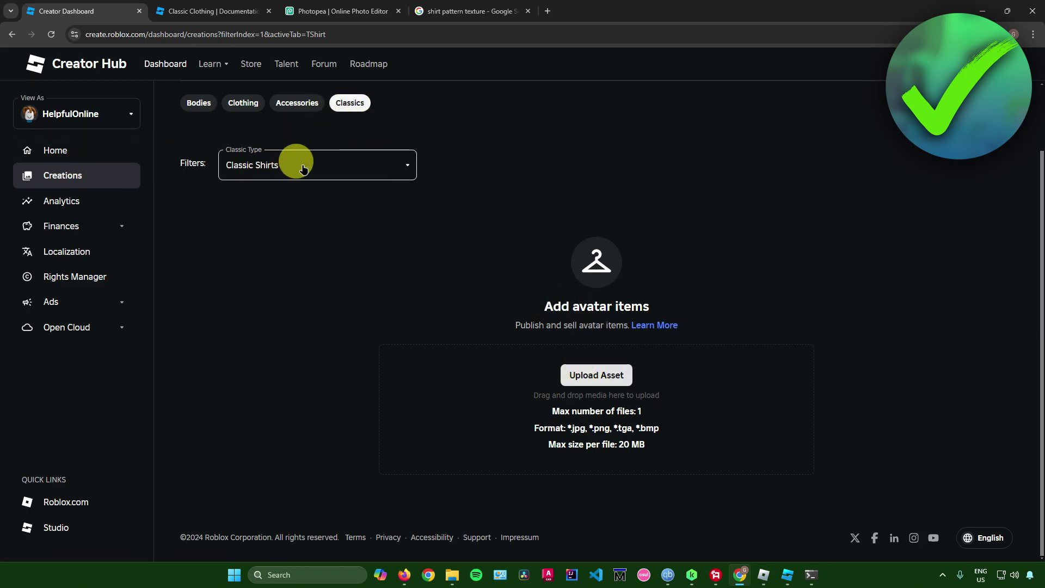
Start a new Shirt upload and attach image.png from the Downloads folder
click(612, 378)
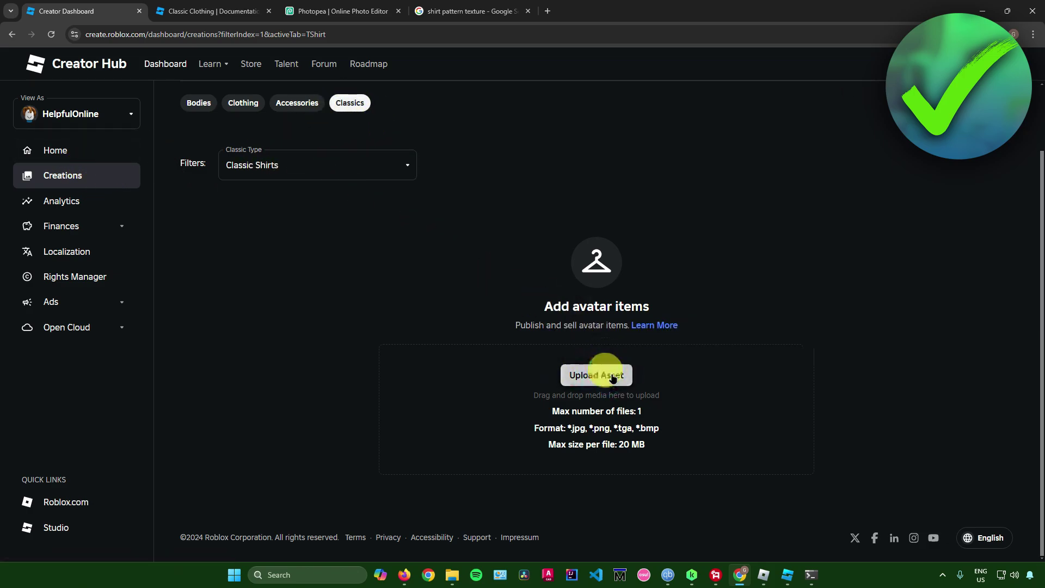
click(277, 237)
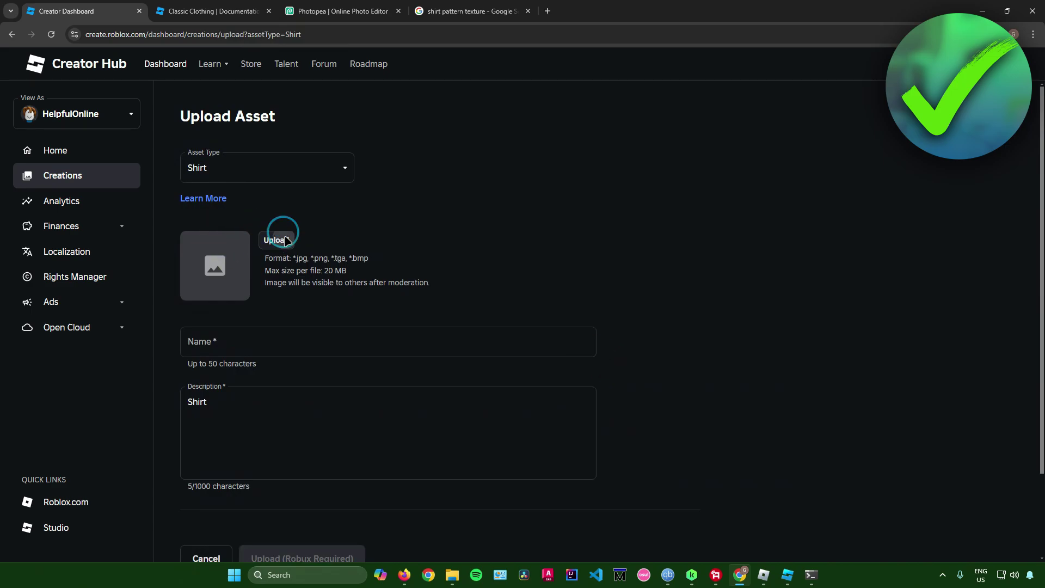
scroll(58, 163, up, 3)
click(58, 164)
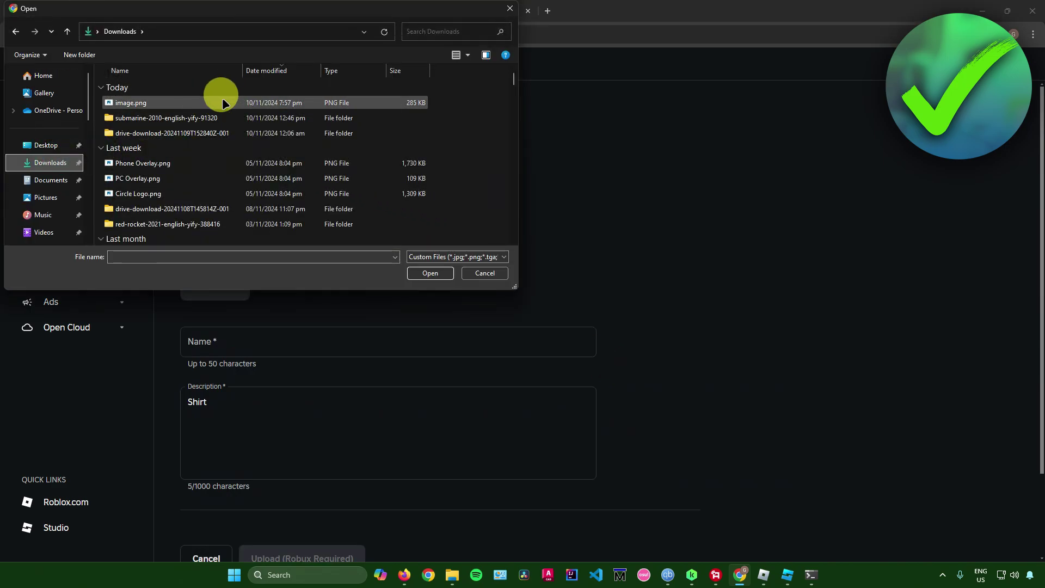
double_click(224, 102)
click(223, 351)
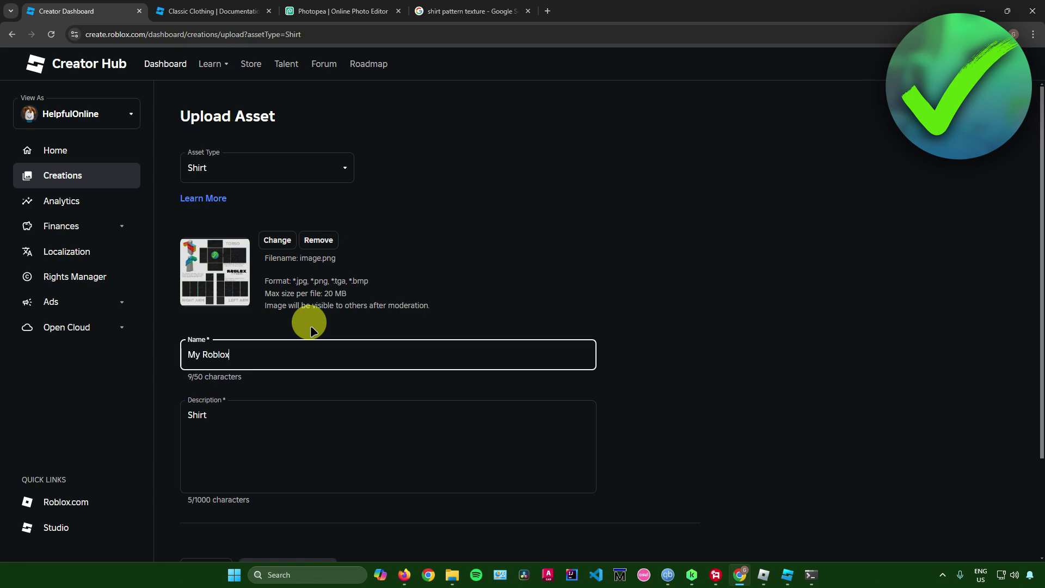
Scroll the Shirt upload form to review the Upload (10 Robux) button and Insufficient Funds notice
scroll(459, 229, down, 2)
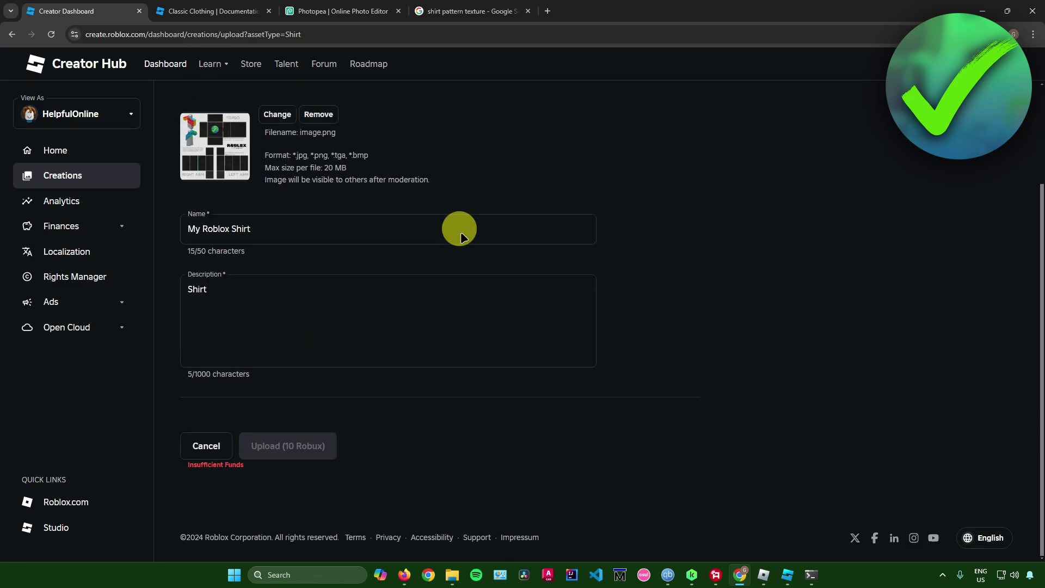
scroll(443, 233, up, 2)
scroll(439, 234, down, 2)
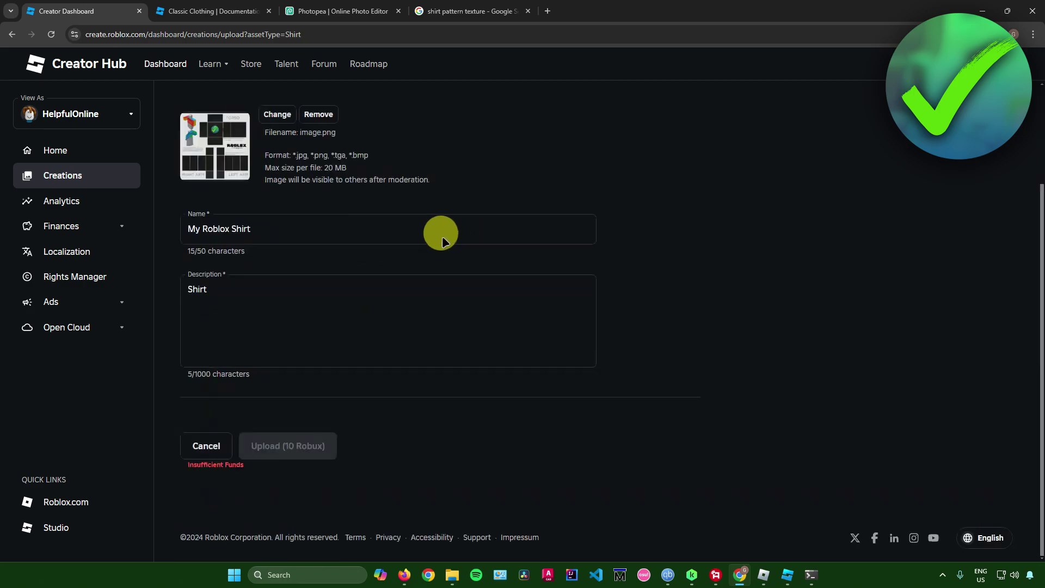
scroll(422, 252, up, 1)
scroll(428, 263, down, 1)
scroll(384, 273, up, 2)
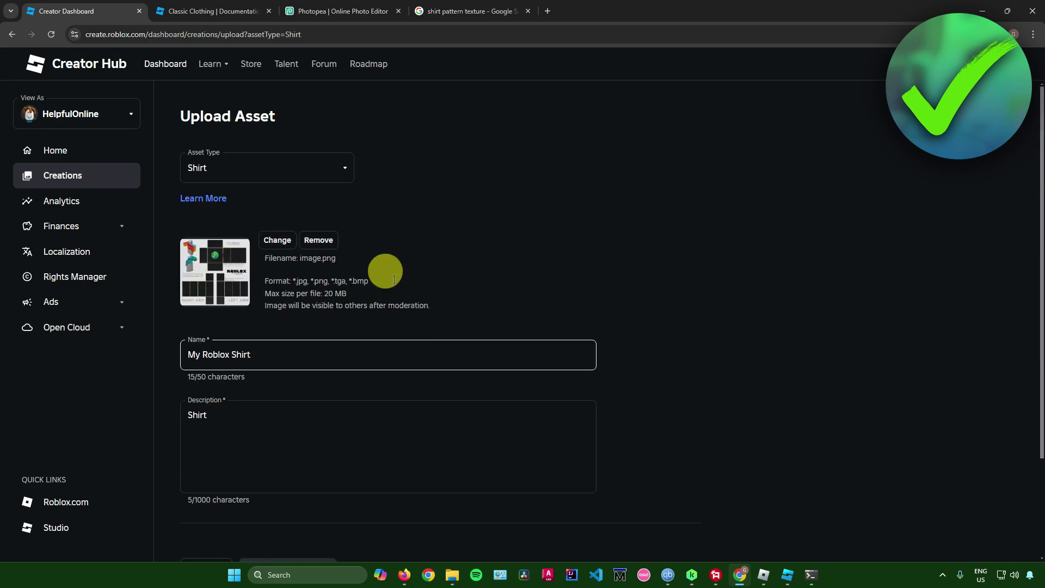
scroll(342, 348, down, 2)
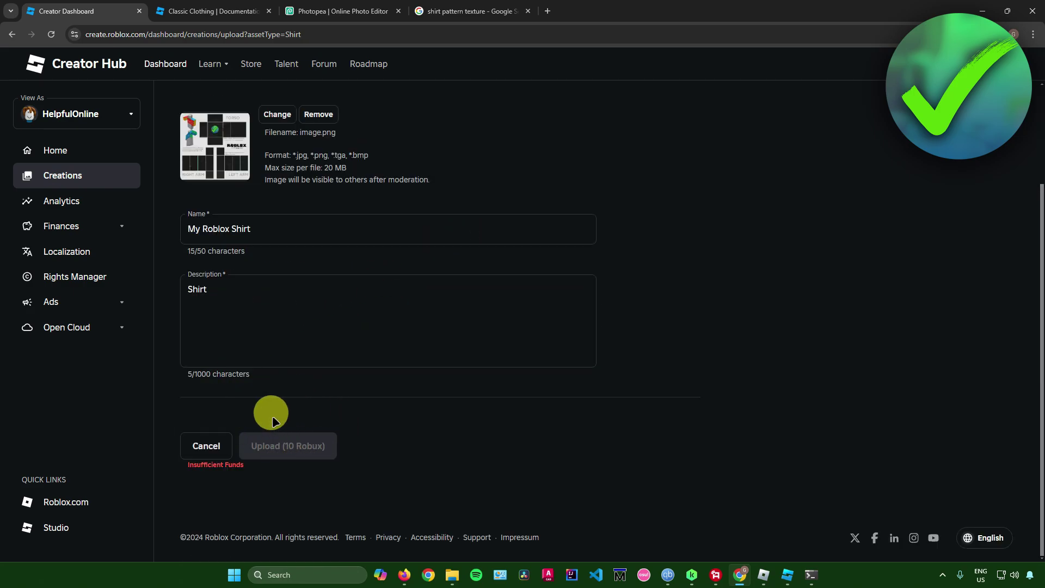
scroll(315, 404, up, 2)
scroll(315, 396, down, 2)
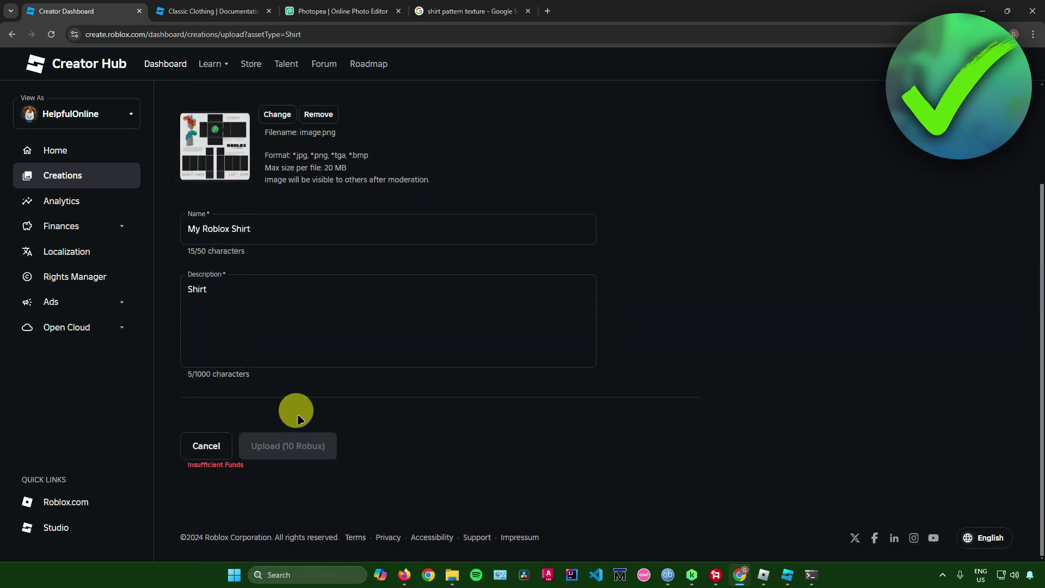
scroll(343, 390, up, 2)
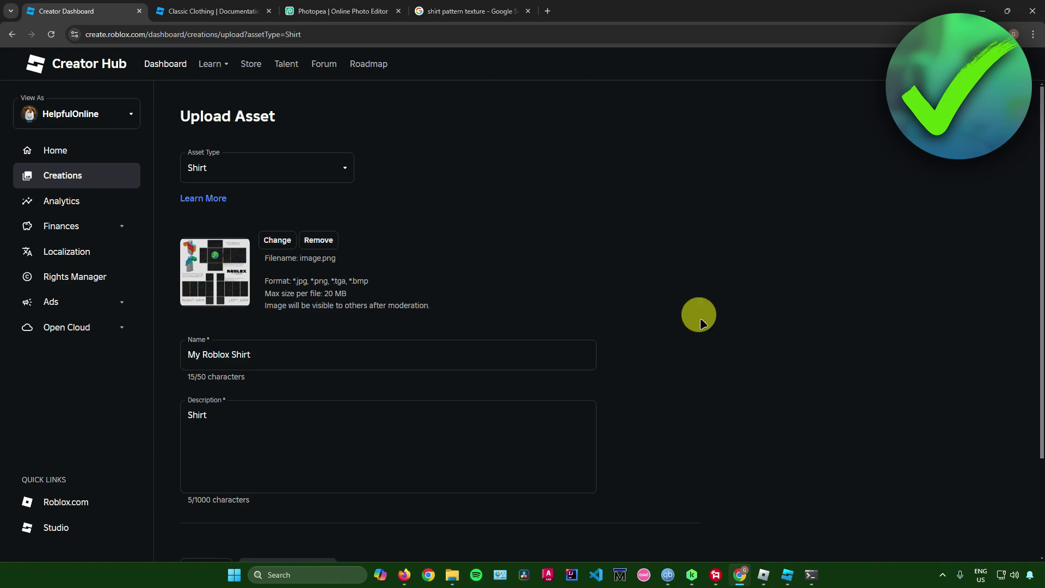
scroll(704, 308, down, 2)
scroll(705, 299, up, 2)
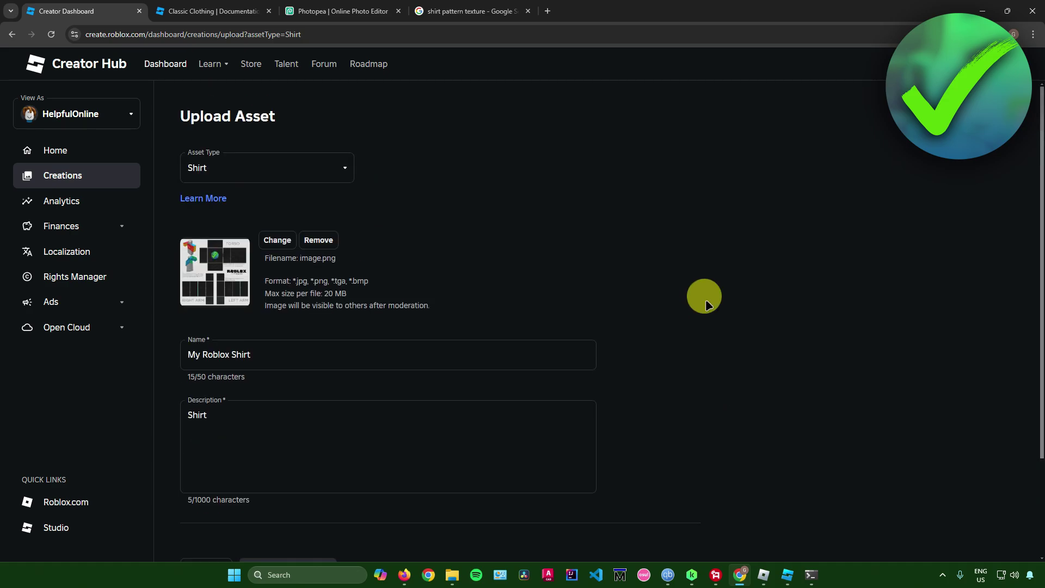